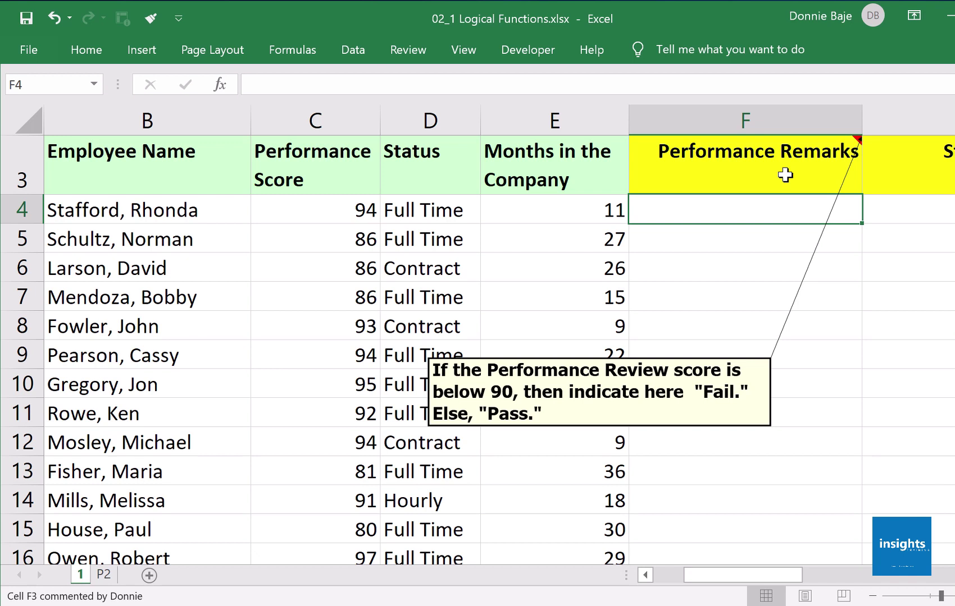
Step: Write an IF formula in F4 that returns "Fail" when the score in C4 is below 90 and "Pass" otherwise
{"action": "type", "text": "="}
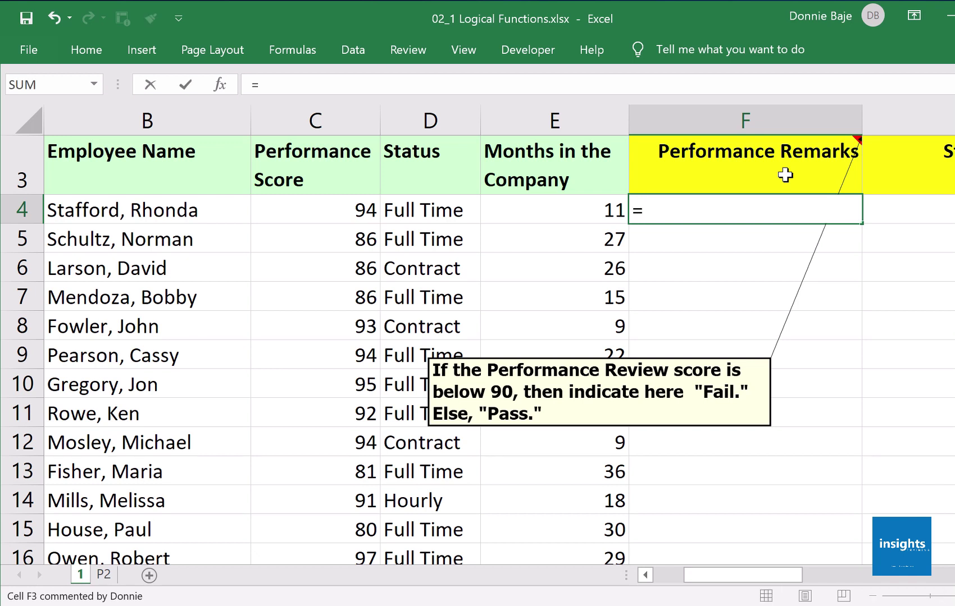
{"action": "type", "text": "IF"}
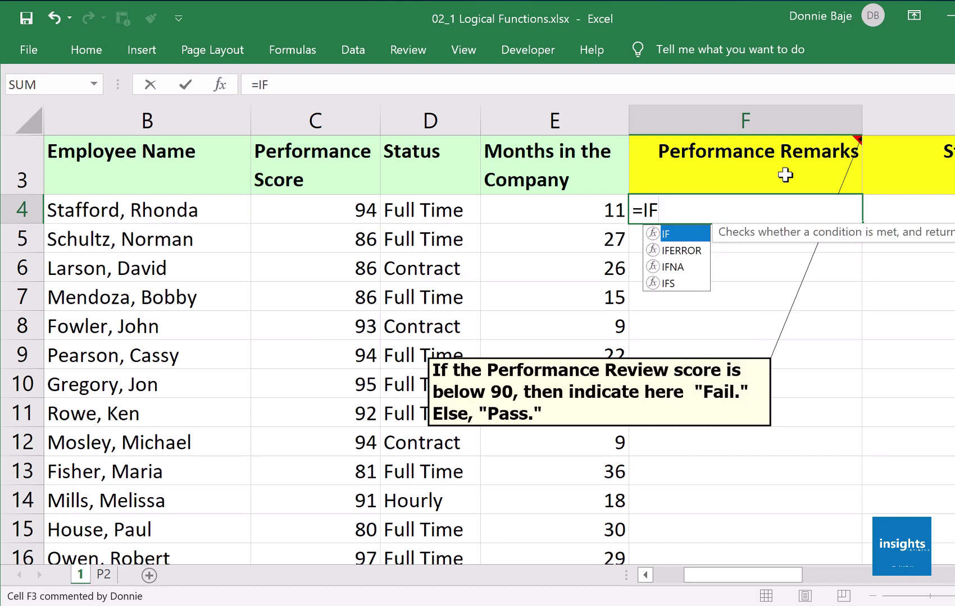
{"action": "type", "text": "("}
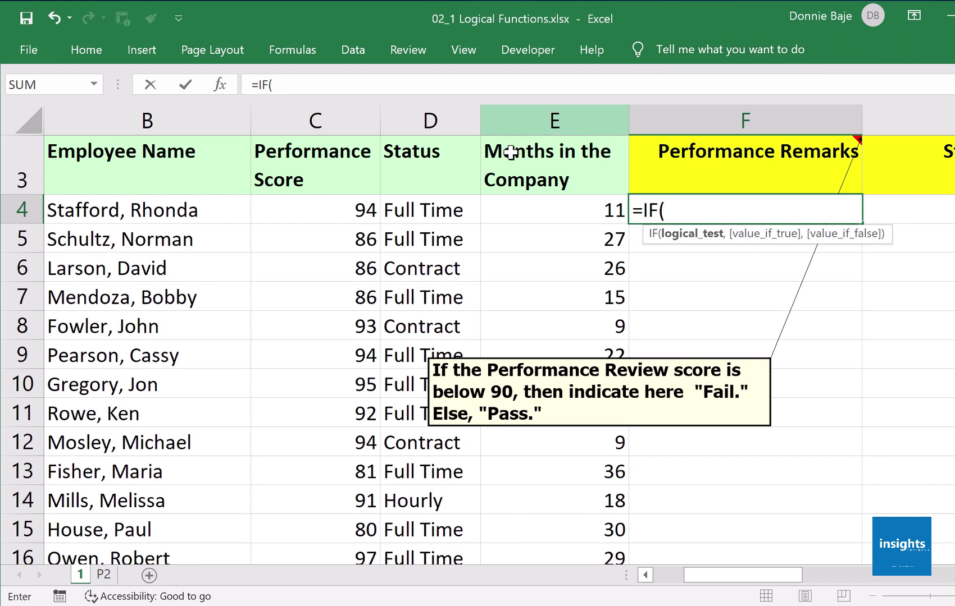
{"action": "left_click", "coordinate": [301, 215]}
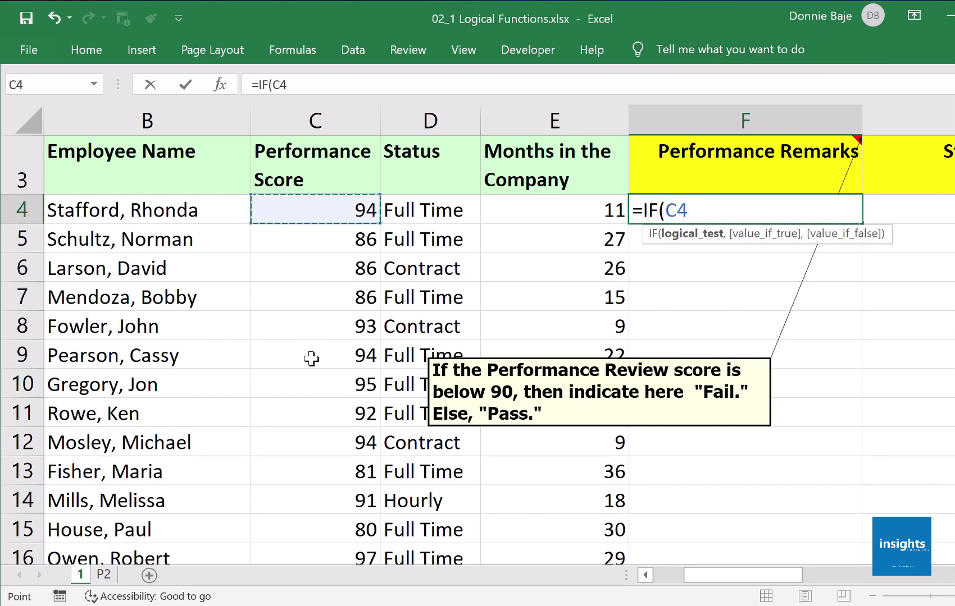
{"action": "type", "text": "<"}
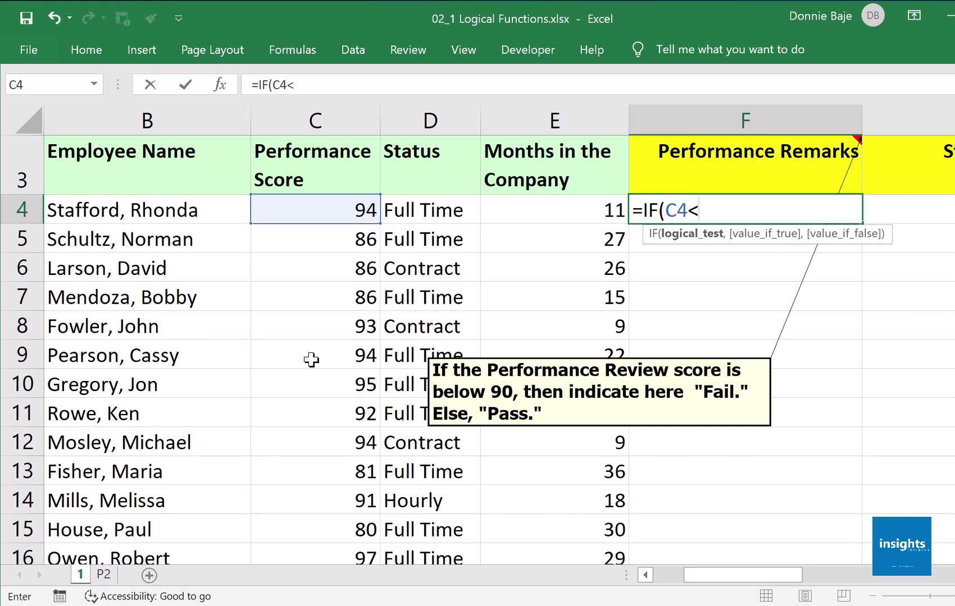
{"action": "type", "text": "90,"}
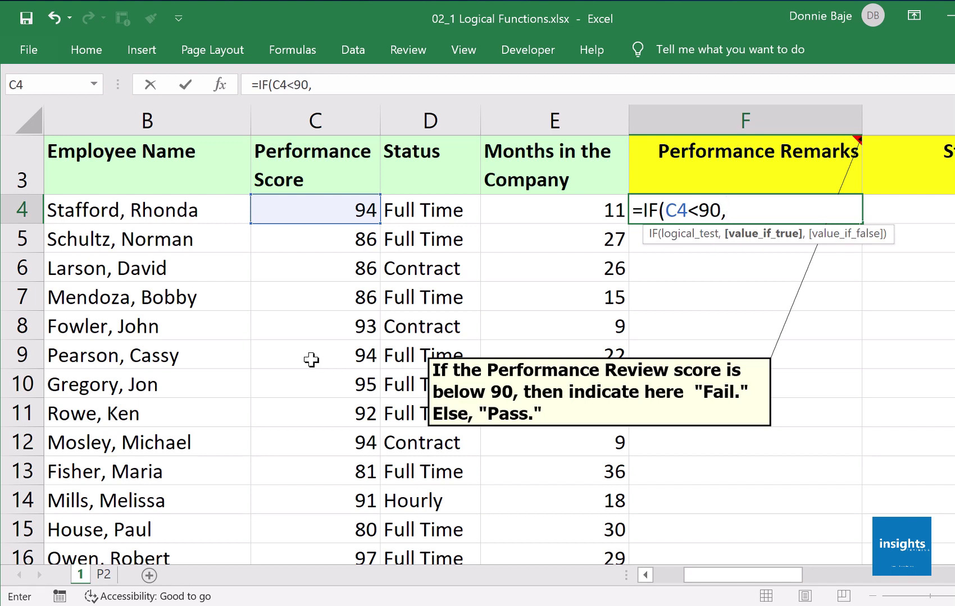
{"action": "type", "text": "\"Fail\""}
{"action": "type", "text": ","}
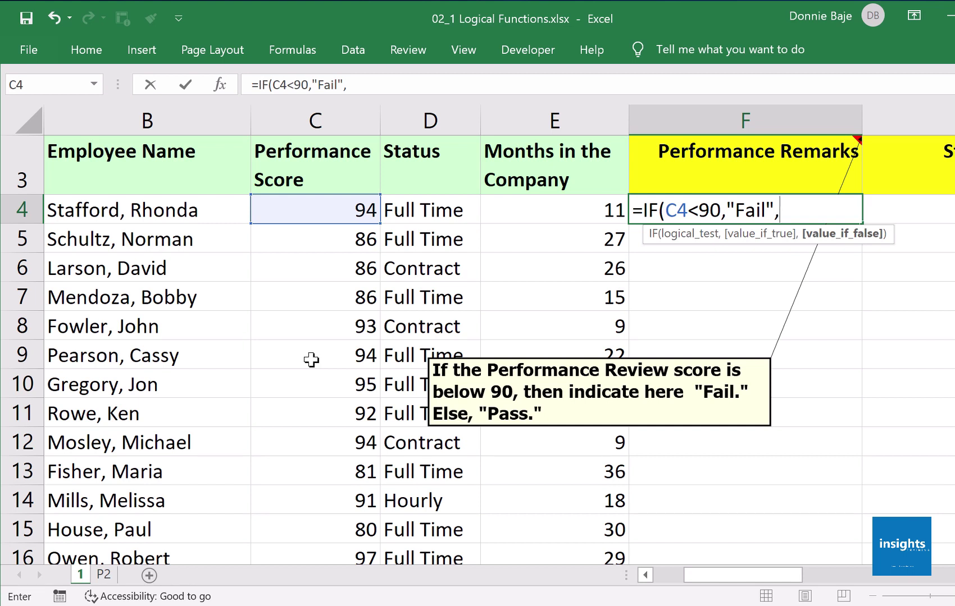
{"action": "type", "text": "\"Pass\""}
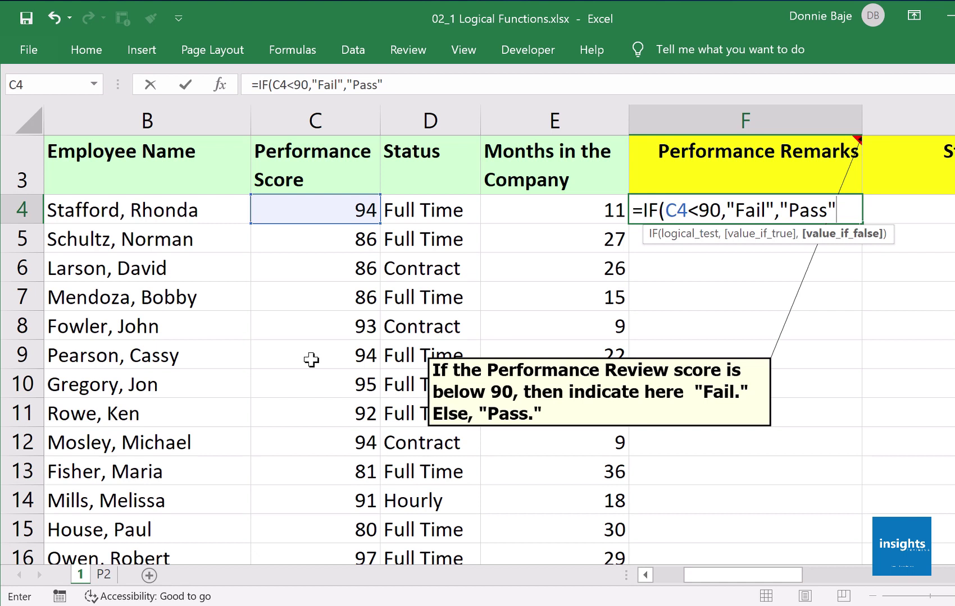
{"action": "type", "text": ")"}
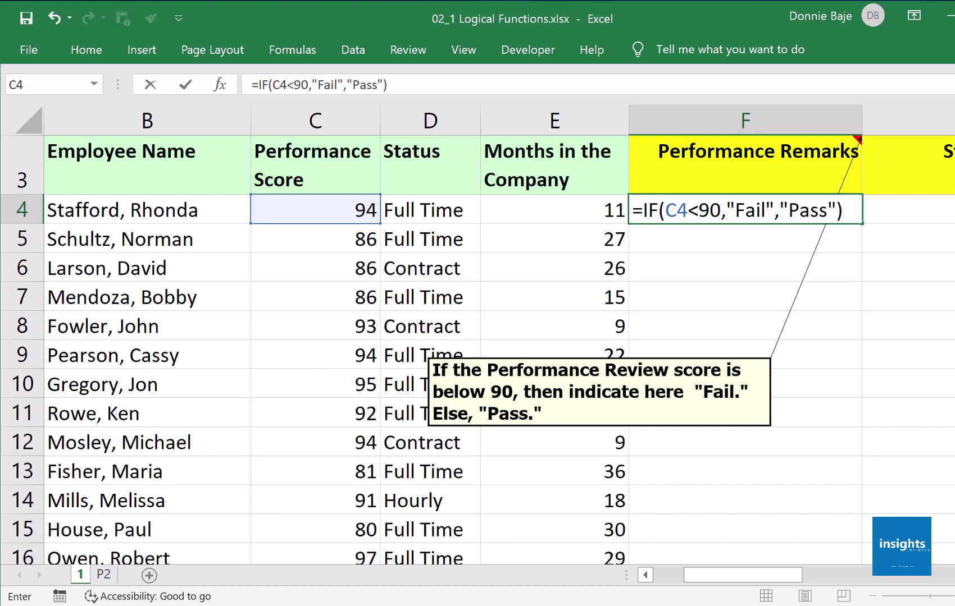
Step: Check the logical test, true value and false value of the formula in F4 and commit it
{"action": "left_click_drag", "start_coordinate": [662, 211], "coordinate": [721, 211]}
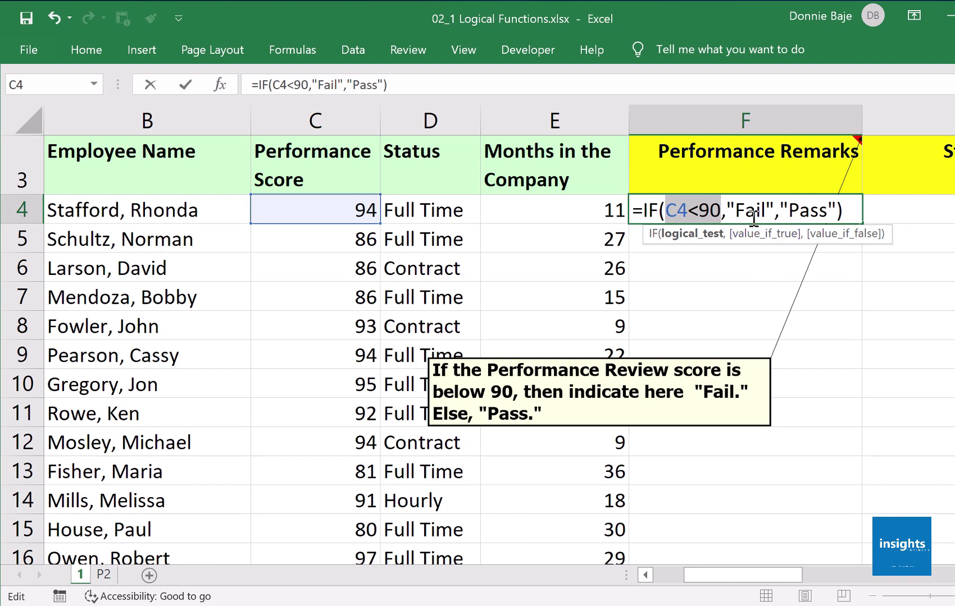
{"action": "left_click", "coordinate": [754, 233]}
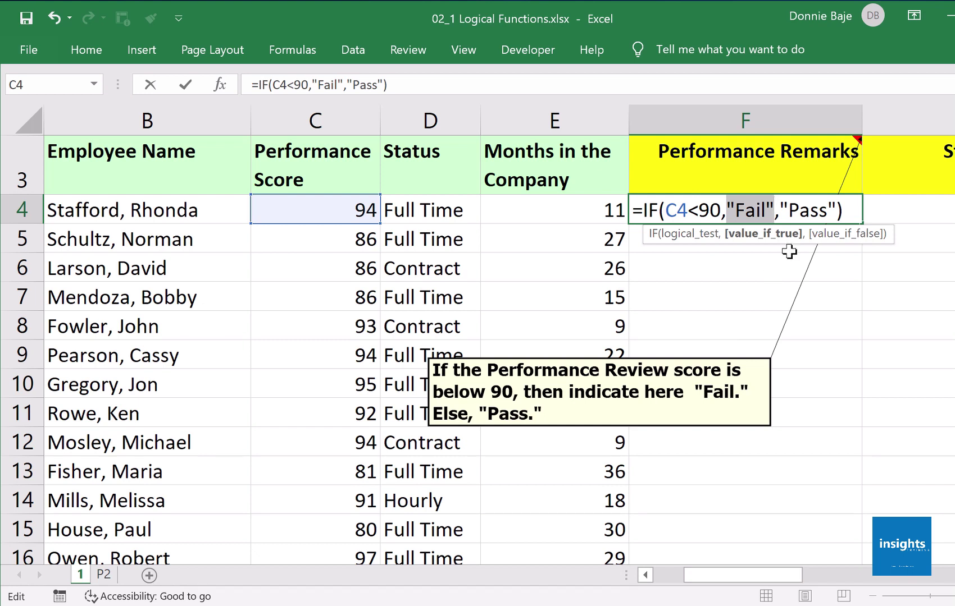
{"action": "double_click", "coordinate": [810, 215]}
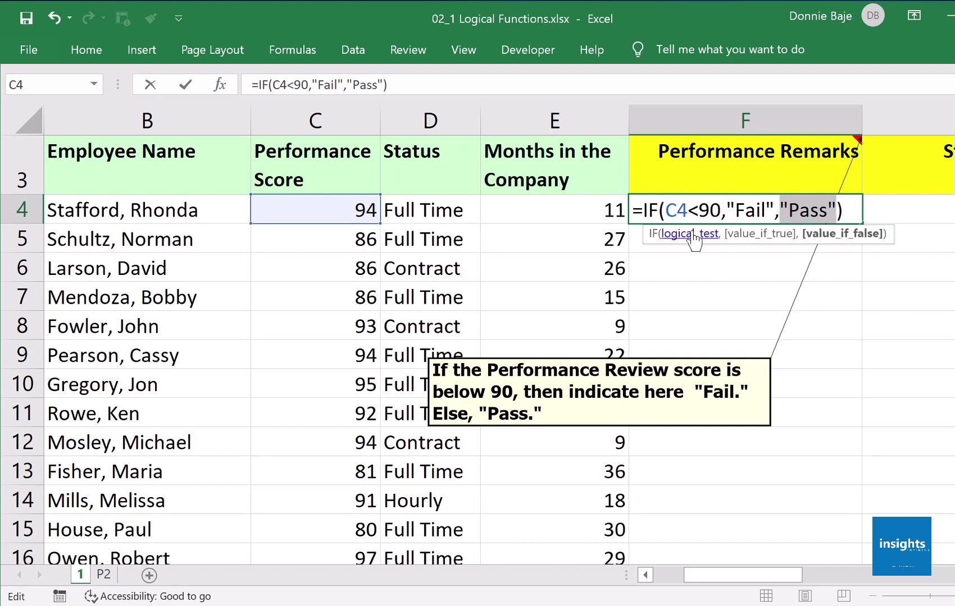
{"action": "left_click_drag", "start_coordinate": [666, 211], "coordinate": [838, 209]}
{"action": "left_click", "coordinate": [851, 214]}
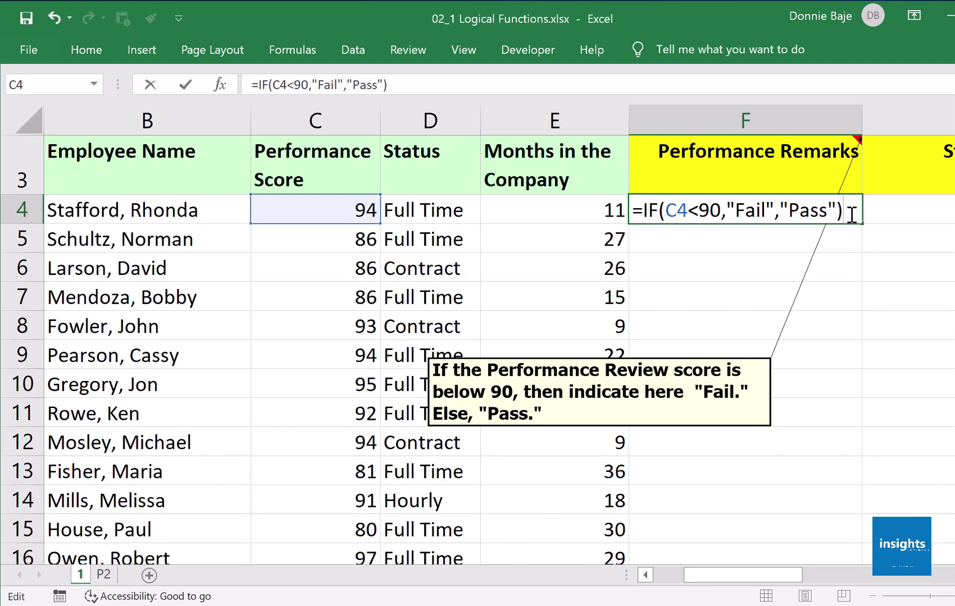
{"action": "key", "text": "Return"}
Step: Fill the F4 formula down the Performance Remarks column and recheck the formula in F4
{"action": "left_click", "coordinate": [850, 214]}
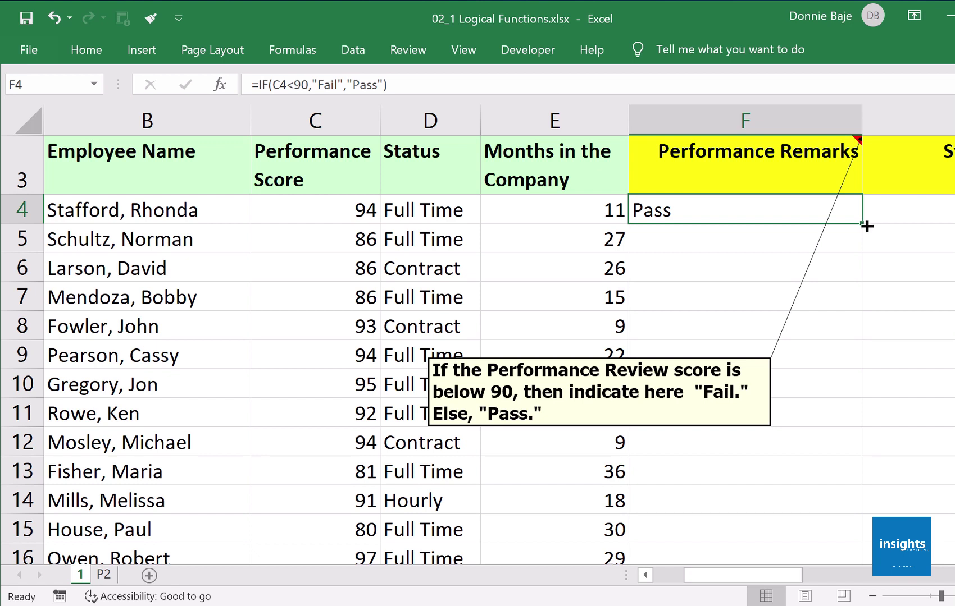
{"action": "double_click", "coordinate": [863, 225]}
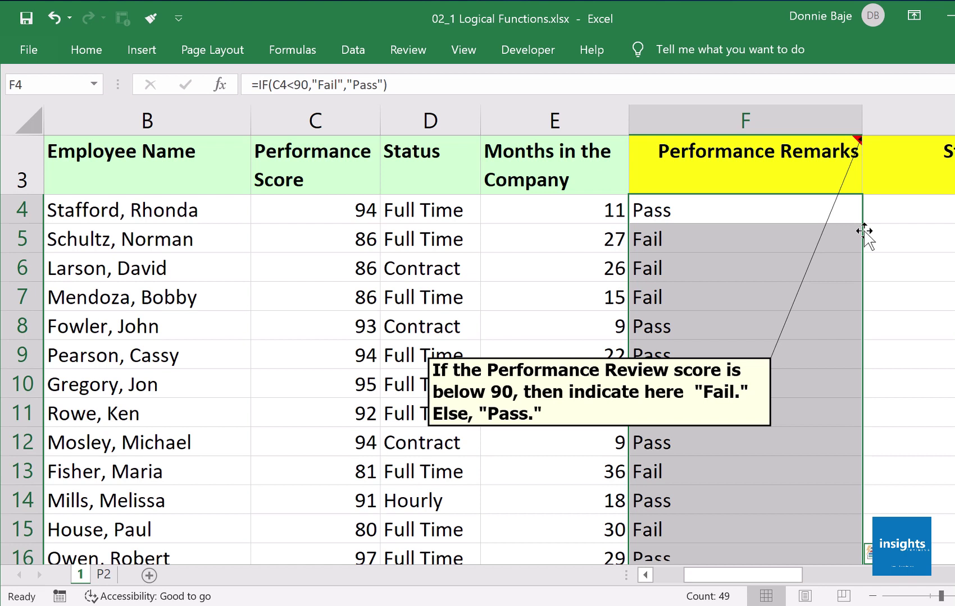
{"action": "left_click", "coordinate": [831, 214]}
{"action": "double_click", "coordinate": [831, 213]}
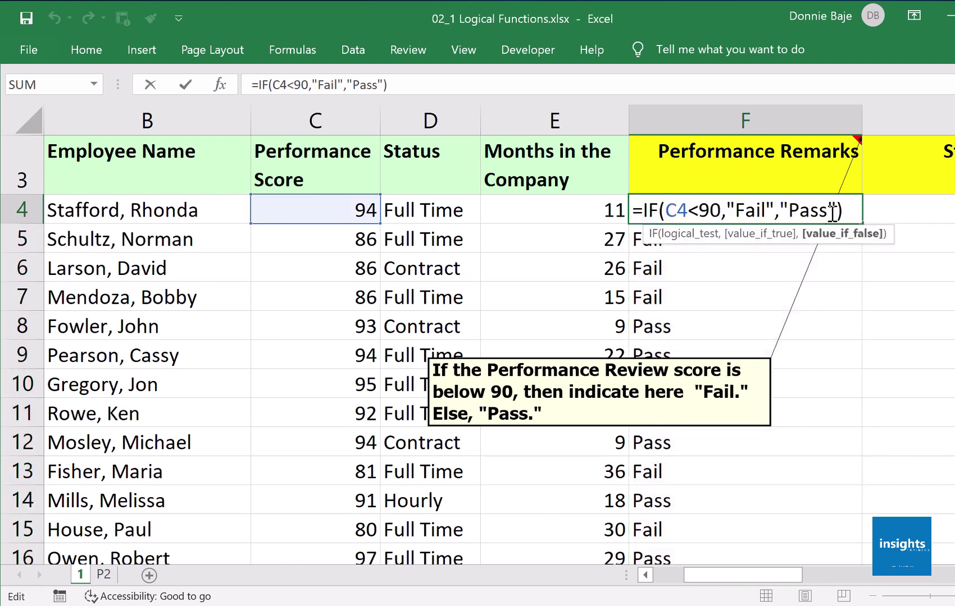
{"action": "key", "text": "Return"}
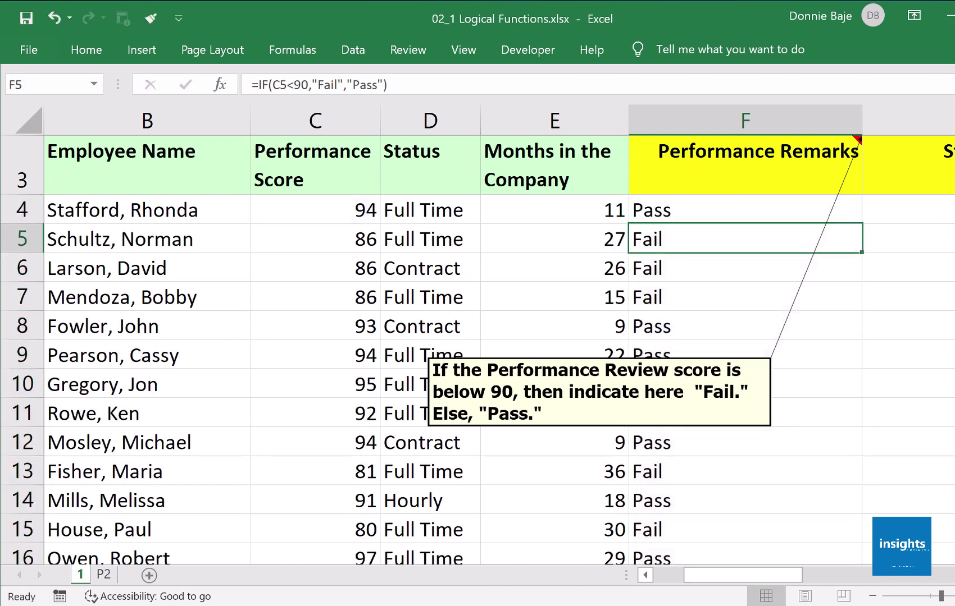
Step: Narrow the Performance Remarks column and hide the comment attached to its header in F3
{"action": "scroll", "coordinate": [682, 187], "scroll_direction": "right", "scroll_amount": 2}
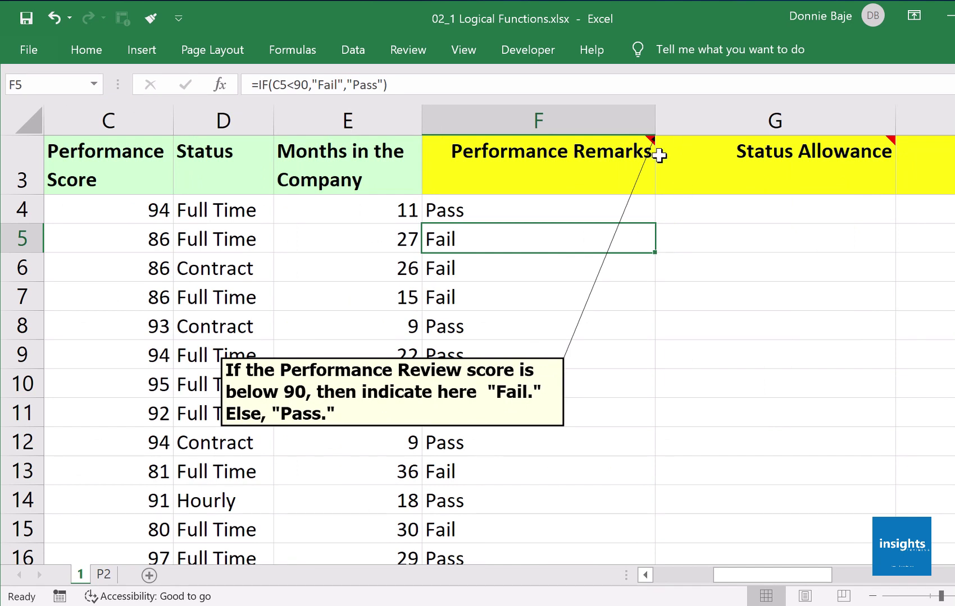
{"action": "left_click_drag", "start_coordinate": [655, 109], "coordinate": [584, 130]}
{"action": "left_click", "coordinate": [512, 171]}
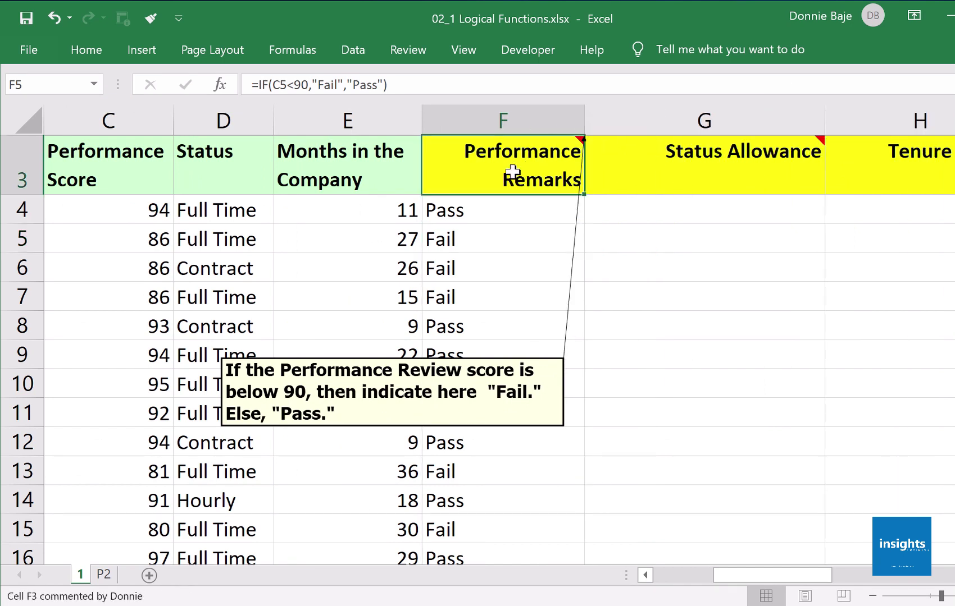
{"action": "right_click", "coordinate": [512, 171]}
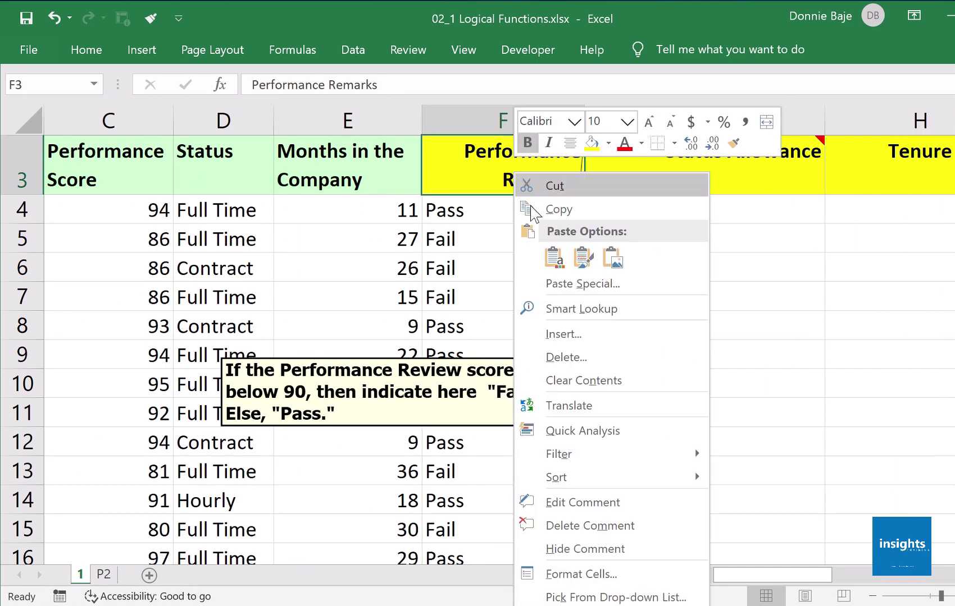
{"action": "left_click", "coordinate": [586, 551]}
Step: Show the comment attached to the Status Allowance header in G3
{"action": "left_click", "coordinate": [660, 166]}
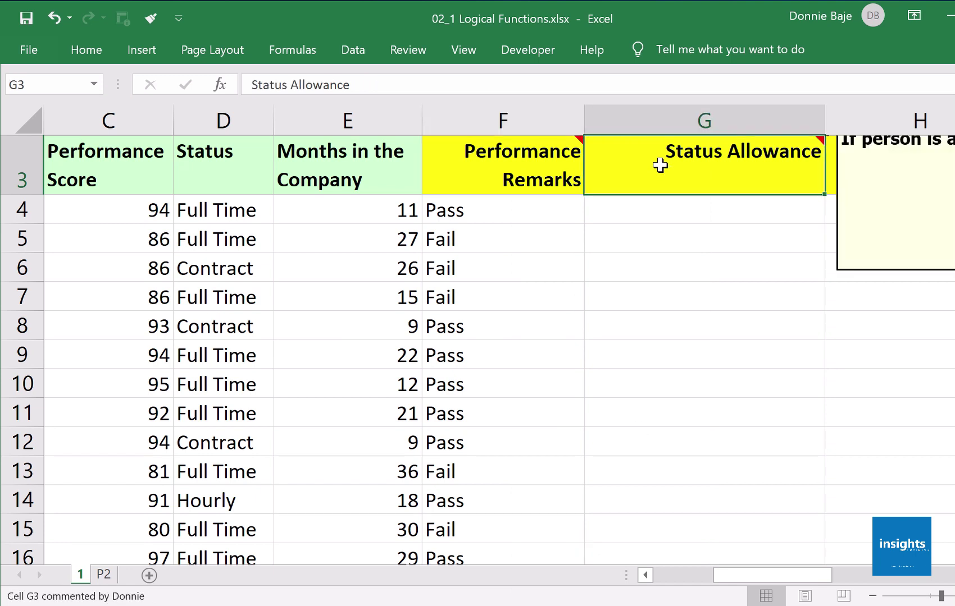
{"action": "right_click", "coordinate": [660, 165]}
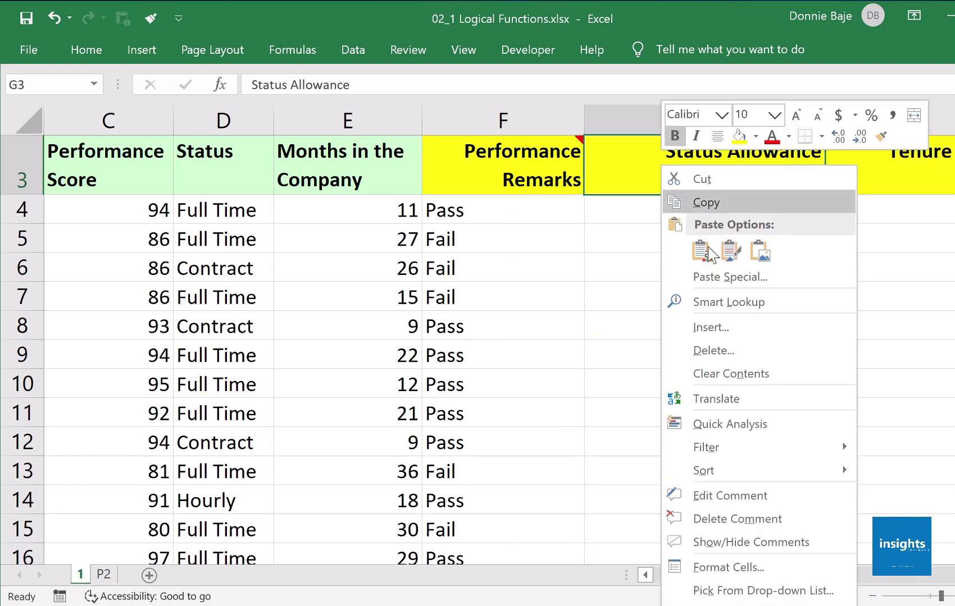
{"action": "left_click", "coordinate": [718, 545]}
Step: Move the Status Allowance comment box over rows 9 to 14, spanning columns C to G
{"action": "scroll", "coordinate": [845, 326], "scroll_direction": "right", "scroll_amount": 4}
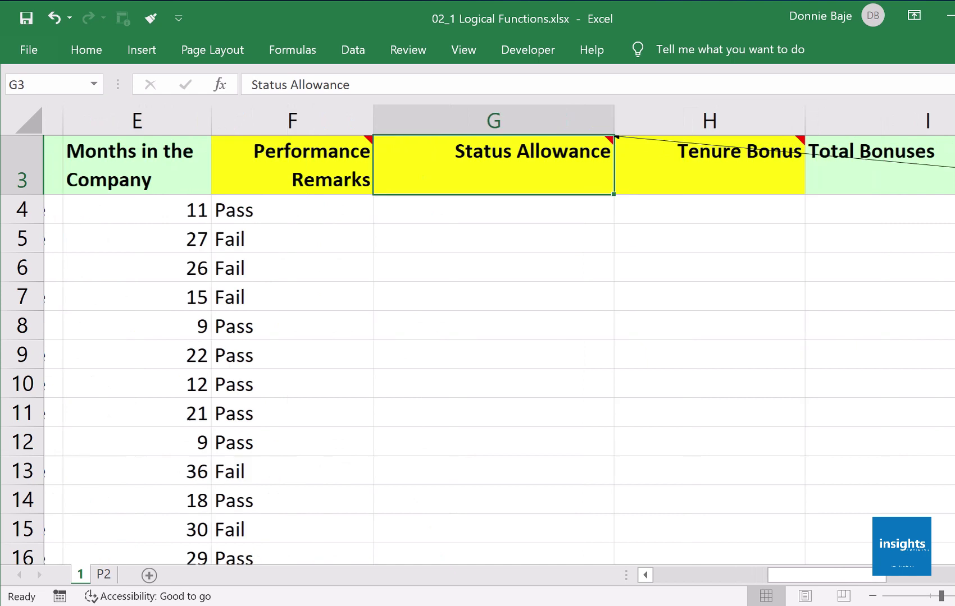
{"action": "left_click_drag", "start_coordinate": [845, 318], "coordinate": [191, 452]}
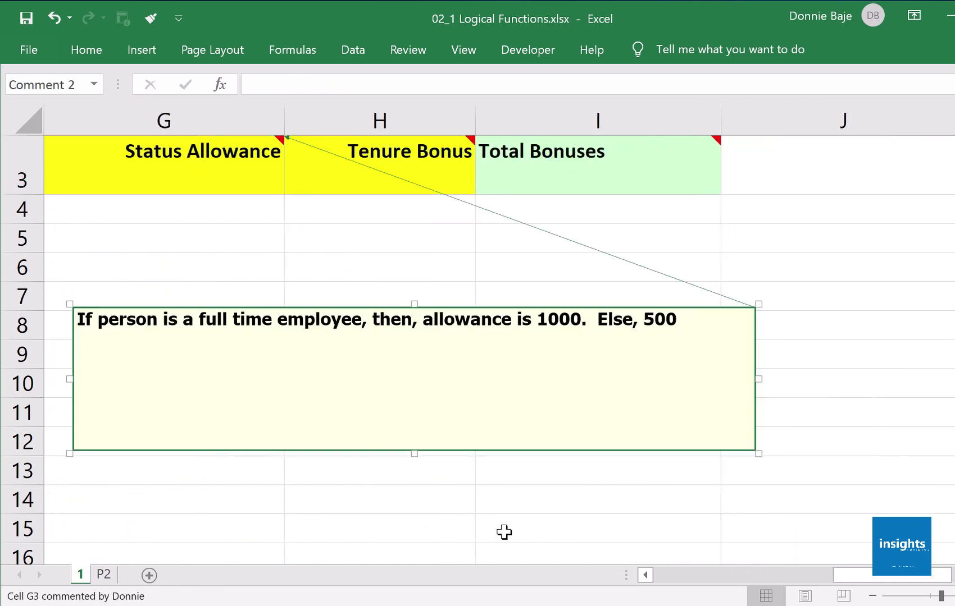
{"action": "left_click", "coordinate": [646, 575]}
{"action": "left_click", "coordinate": [646, 574]}
{"action": "left_click_drag", "start_coordinate": [639, 452], "coordinate": [324, 507]}
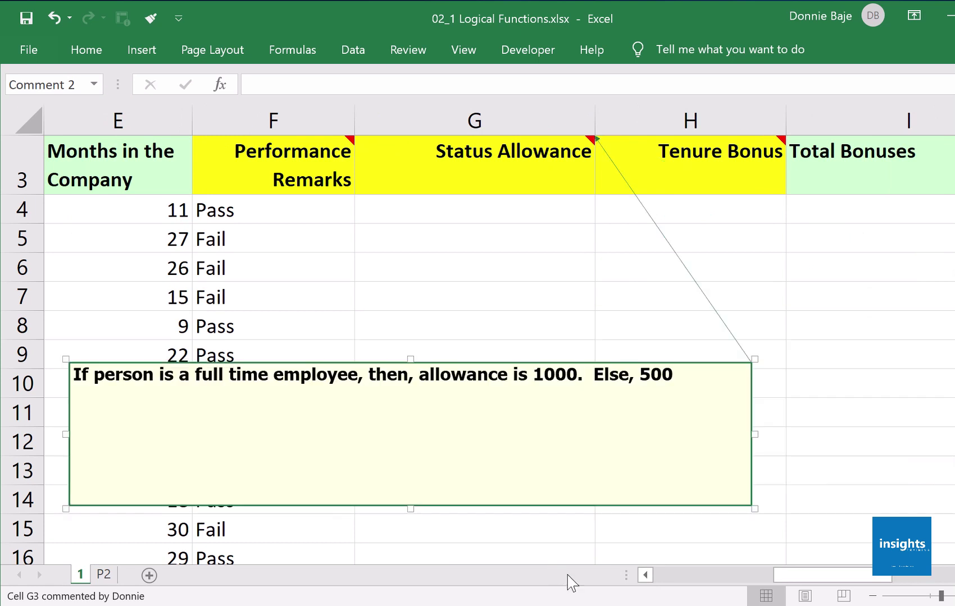
{"action": "left_click", "coordinate": [645, 574]}
{"action": "left_click", "coordinate": [645, 574]}
{"action": "left_click_drag", "start_coordinate": [763, 364], "coordinate": [533, 363]}
Step: Start an IF formula in G4 whose logical test checks whether the status in D4 equals "Full Time"
{"action": "left_click", "coordinate": [683, 205]}
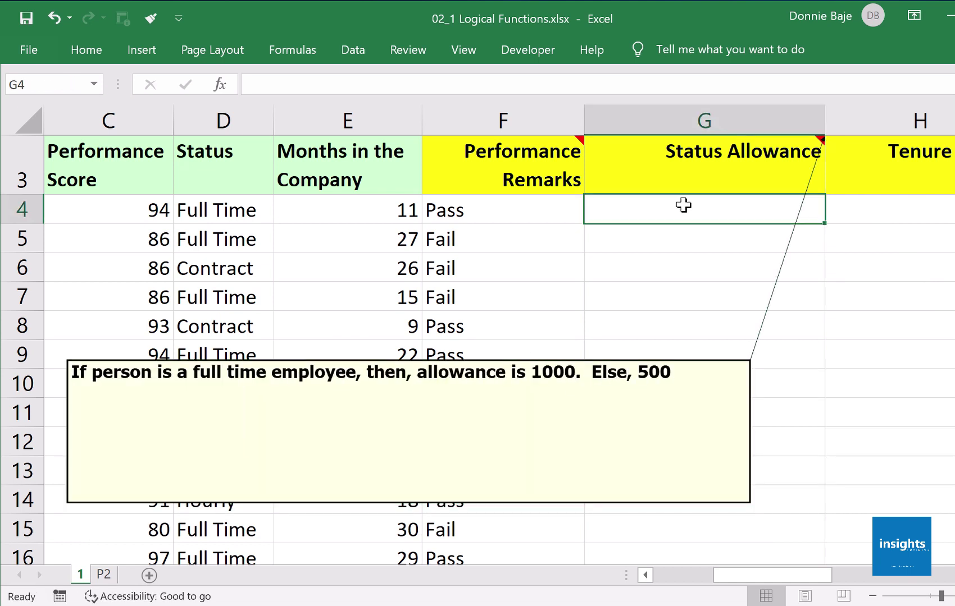
{"action": "type", "text": "="}
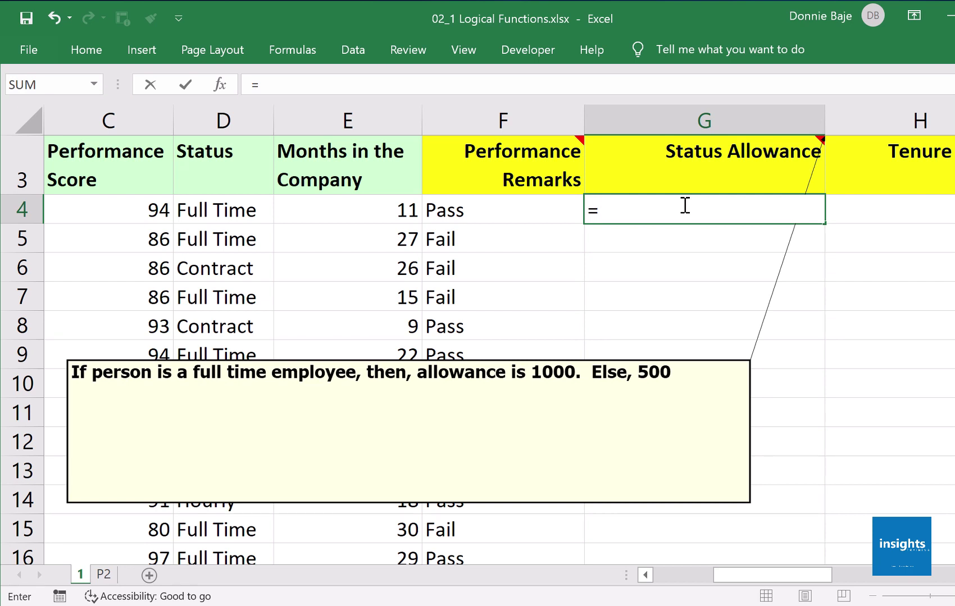
{"action": "type", "text": "IF"}
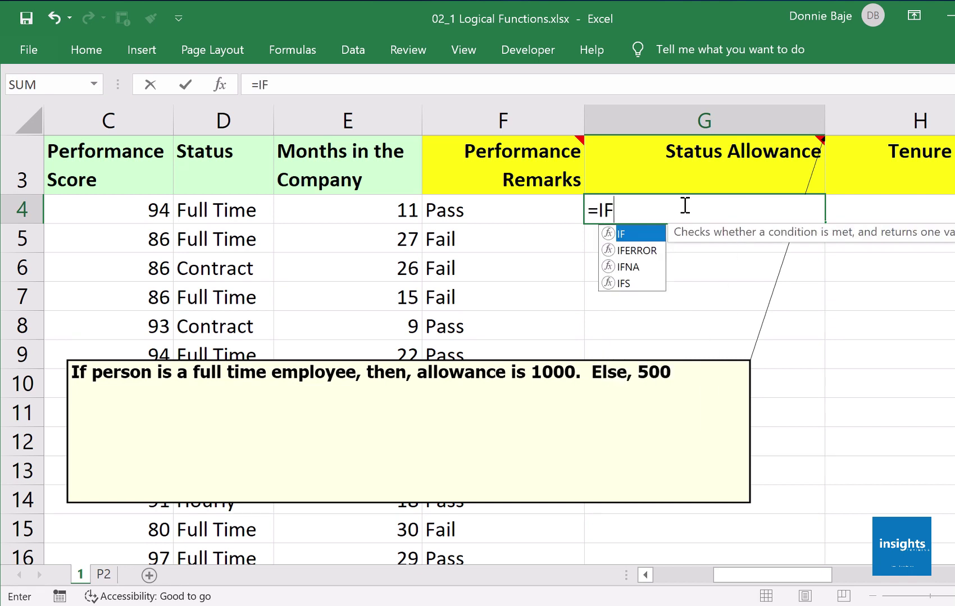
{"action": "type", "text": "("}
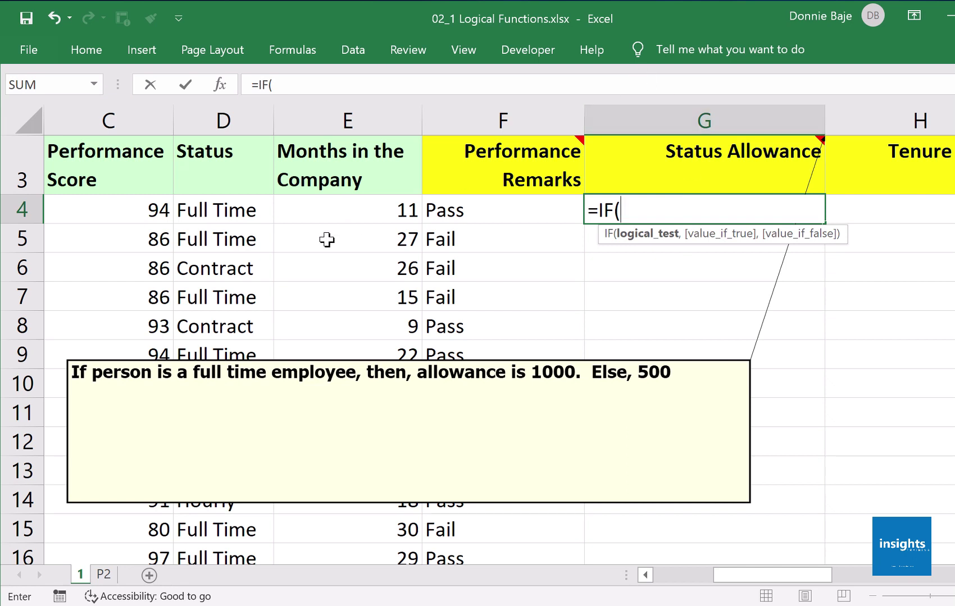
{"action": "left_click", "coordinate": [248, 211]}
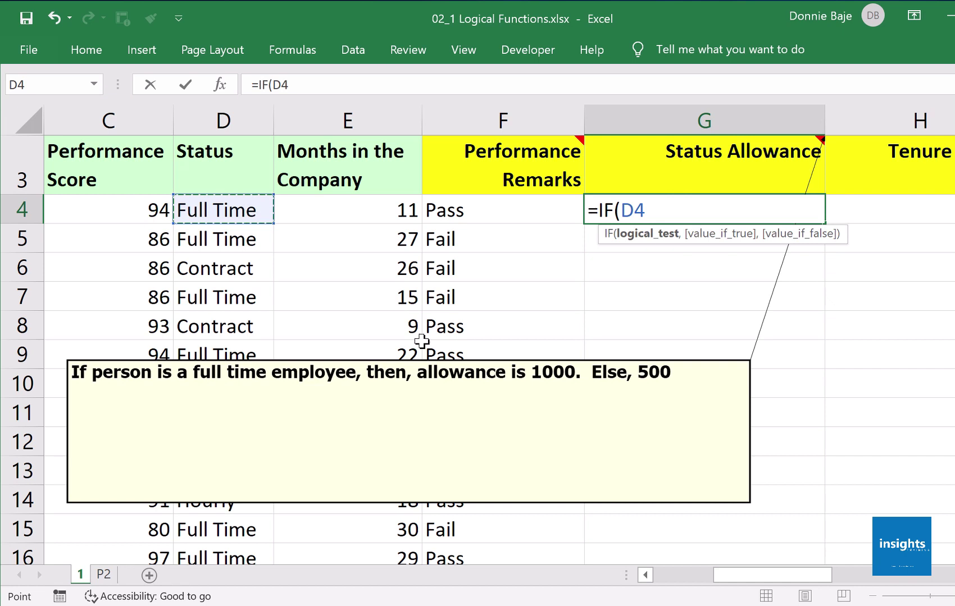
{"action": "left_click", "coordinate": [645, 574]}
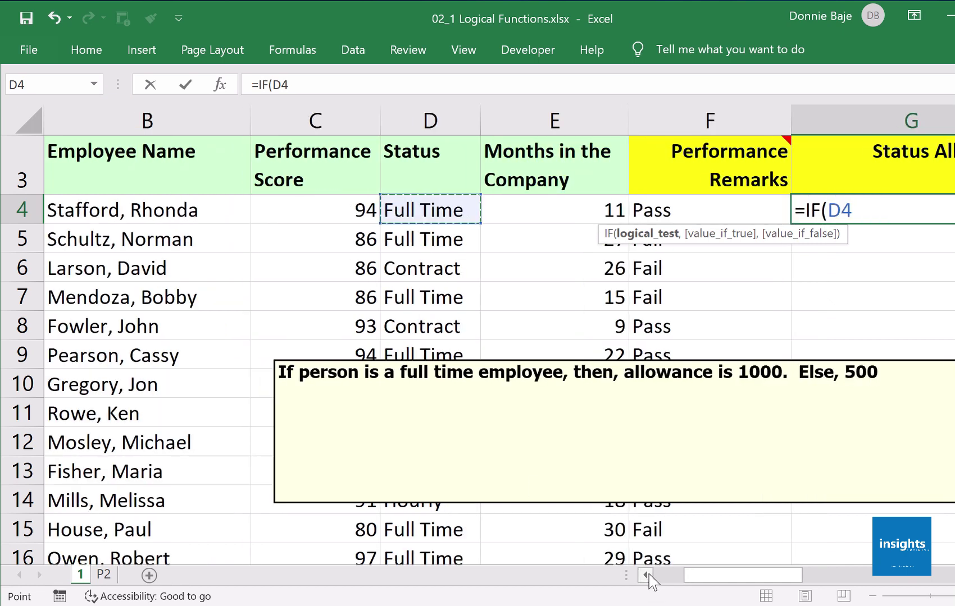
{"action": "left_click", "coordinate": [646, 574]}
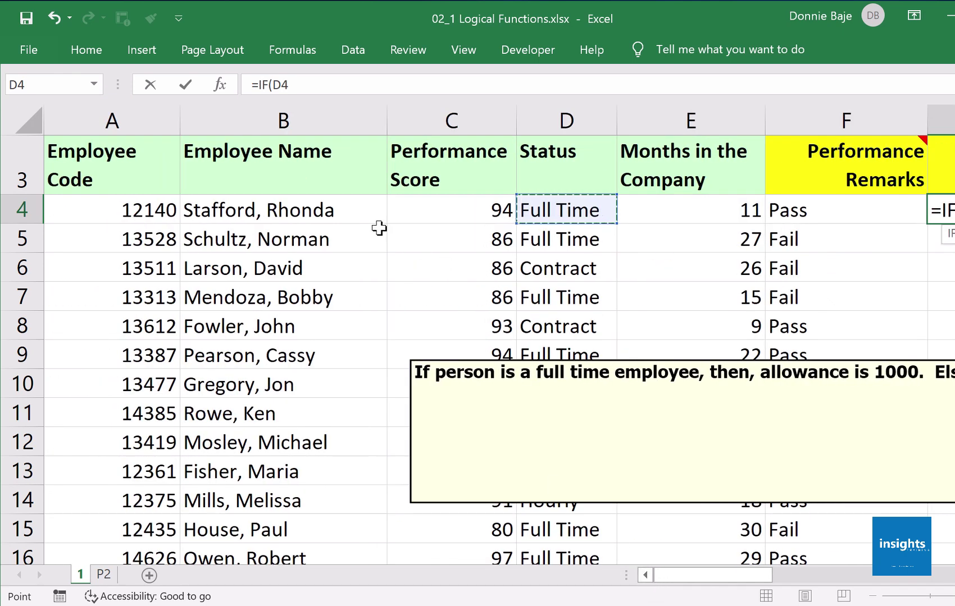
{"action": "left_click", "coordinate": [346, 215]}
{"action": "left_click", "coordinate": [539, 211]}
{"action": "scroll", "coordinate": [785, 408], "scroll_direction": "right", "scroll_amount": 2}
{"action": "type", "text": "=\"Full Time"}
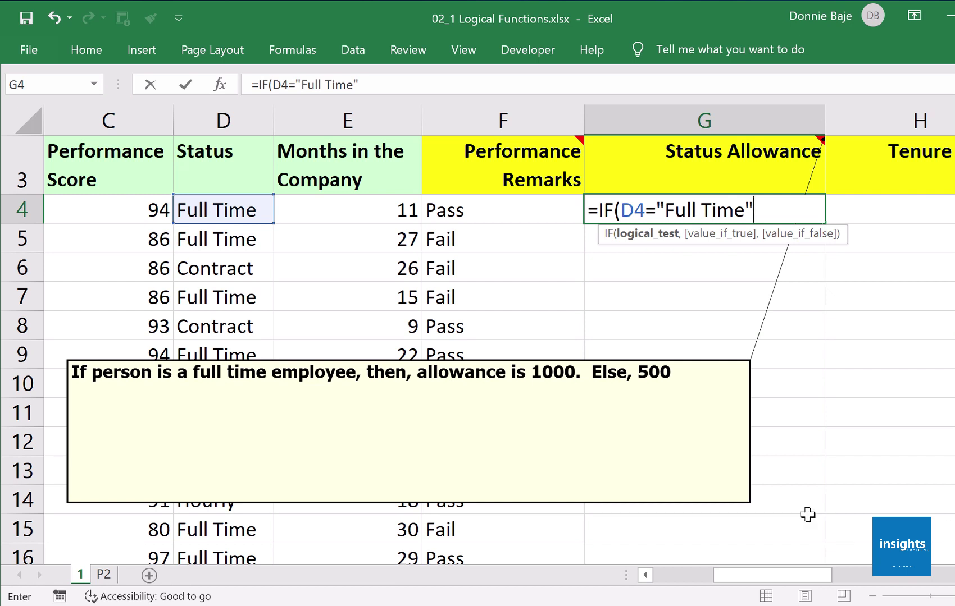
Step: Change the comparison text in the G4 formula to lowercase "full time" and end the logical test with a comma
{"action": "left_click", "coordinate": [677, 214]}
{"action": "key", "text": "BackSpace"}
{"action": "type", "text": "f"}
{"action": "left_click", "coordinate": [711, 211]}
{"action": "key", "text": "BackSpace"}
{"action": "type", "text": "t"}
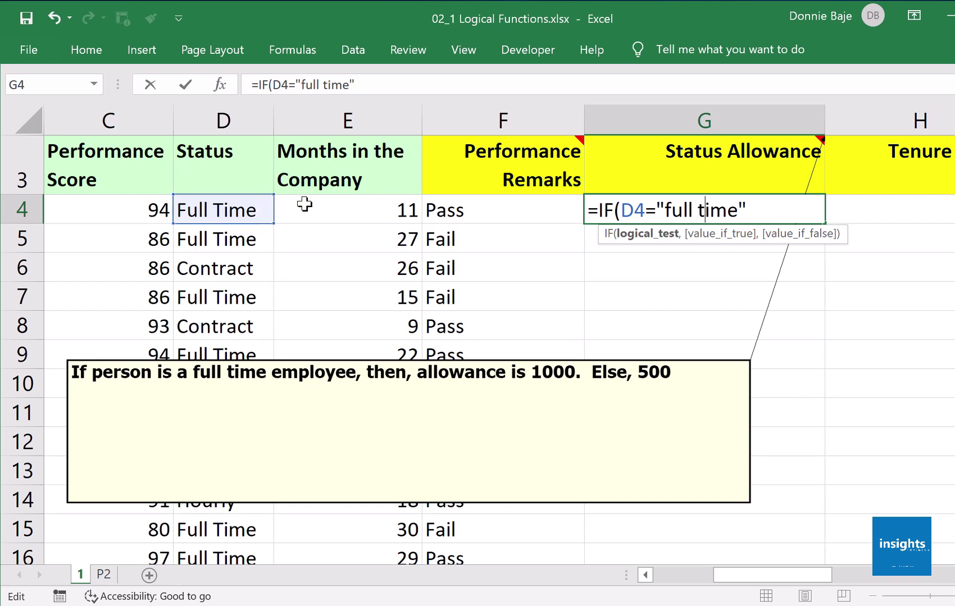
{"action": "left_click", "coordinate": [756, 204]}
{"action": "type", "text": ","}
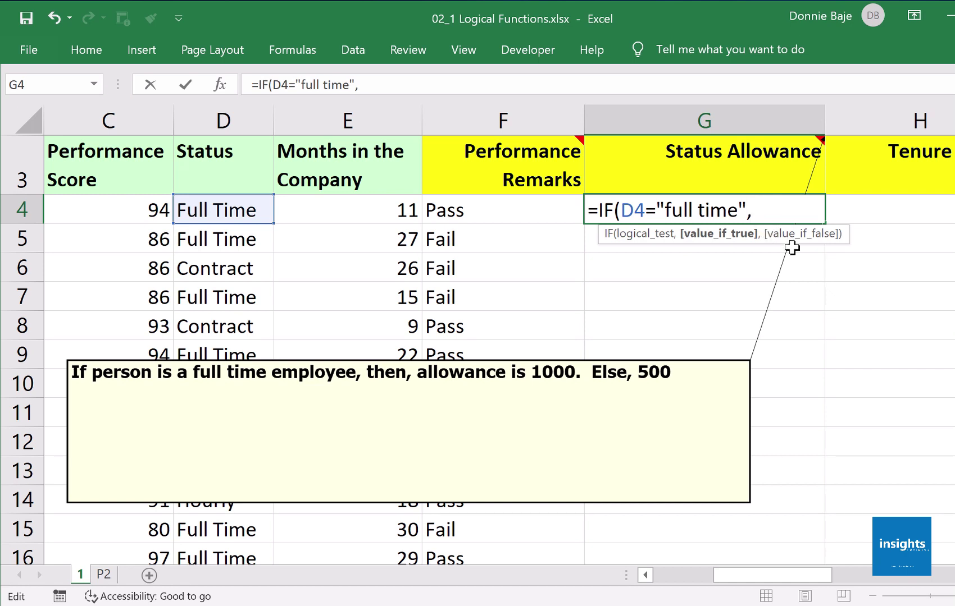
Step: Complete the IF formula in G4 with 1000 as the value if true and 500 as the value if false
{"action": "type", "text": "1000"}
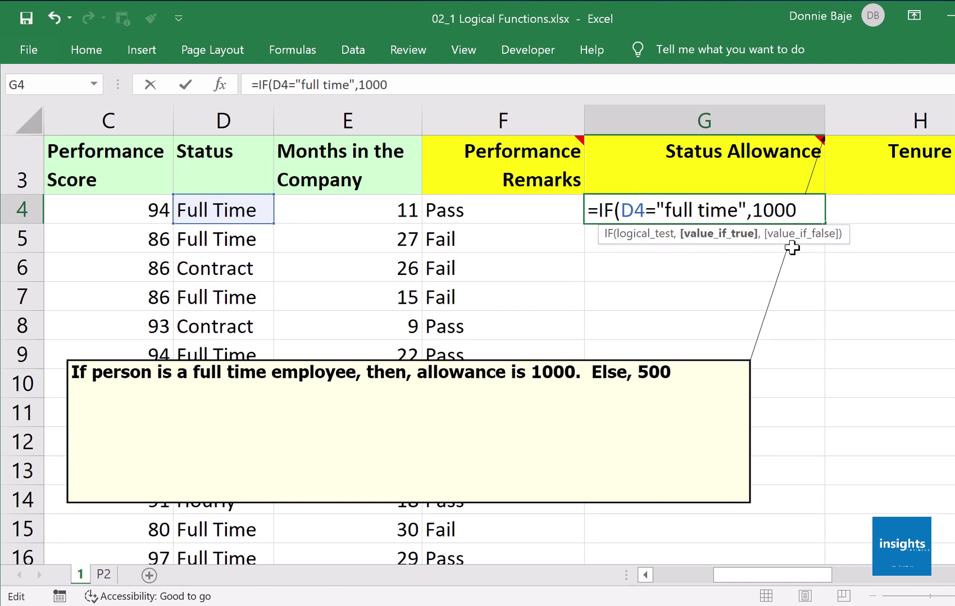
{"action": "type", "text": ","}
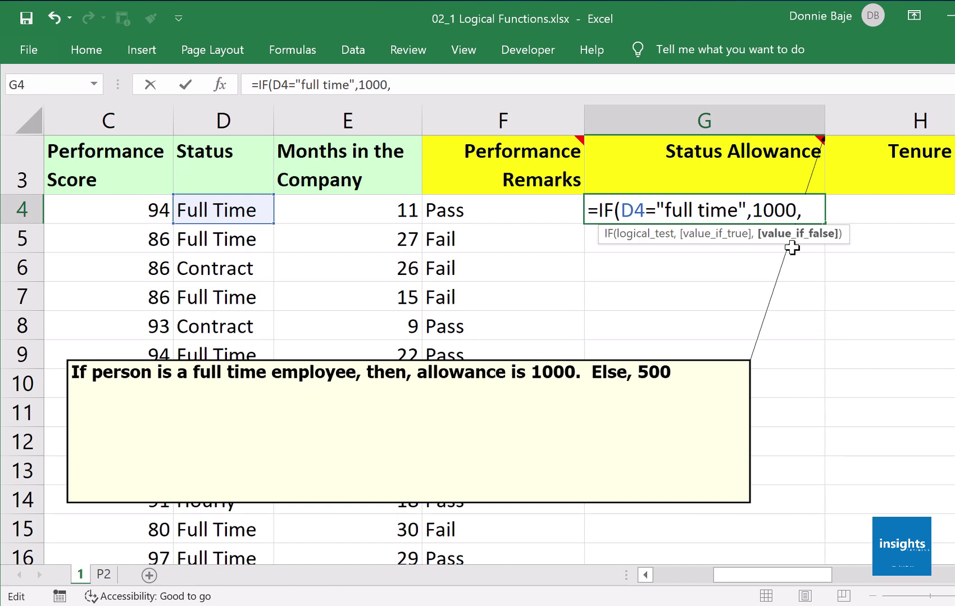
{"action": "type", "text": "500)"}
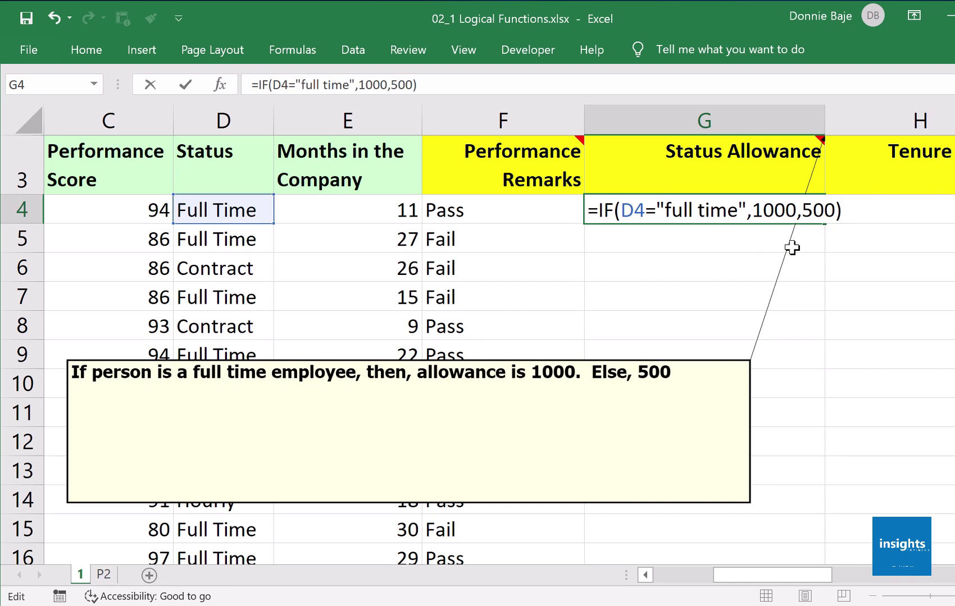
{"action": "key", "text": "Return"}
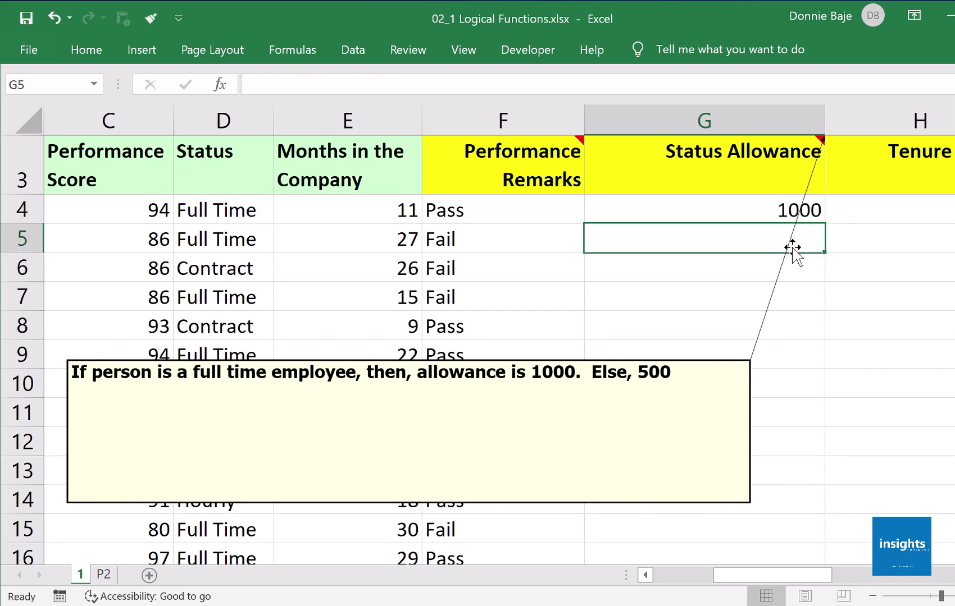
Step: Check G4 against the status in D4, and copy the Status Allowance formula from G4 down to G9
{"action": "left_click", "coordinate": [767, 211]}
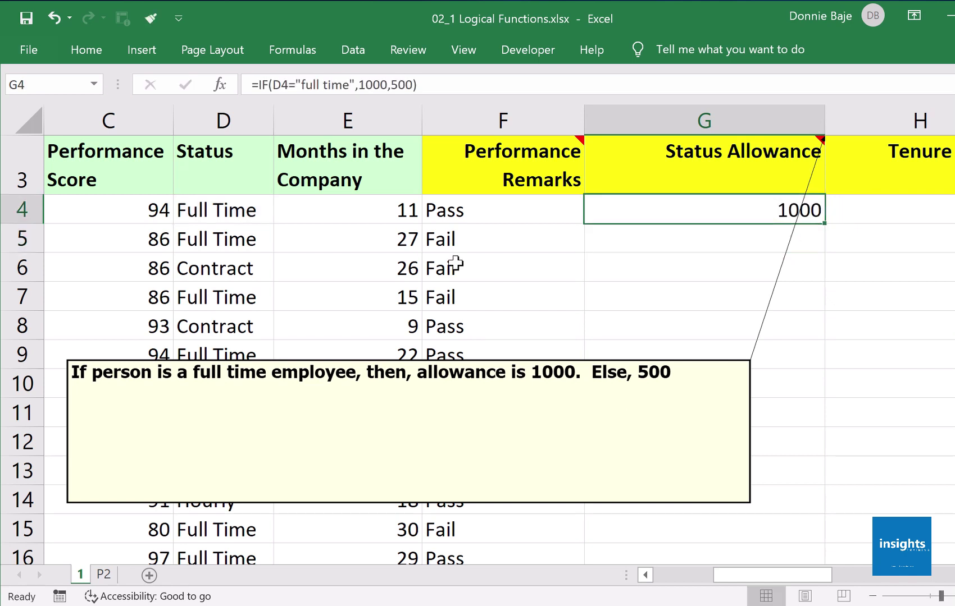
{"action": "left_click", "coordinate": [228, 218]}
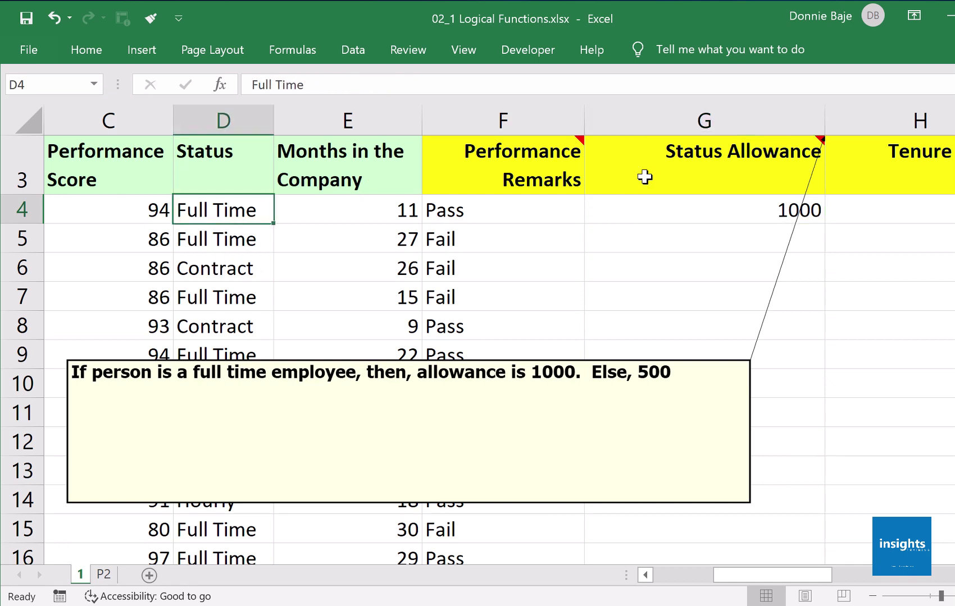
{"action": "left_click", "coordinate": [781, 213]}
{"action": "left_click_drag", "start_coordinate": [822, 223], "coordinate": [823, 362]}
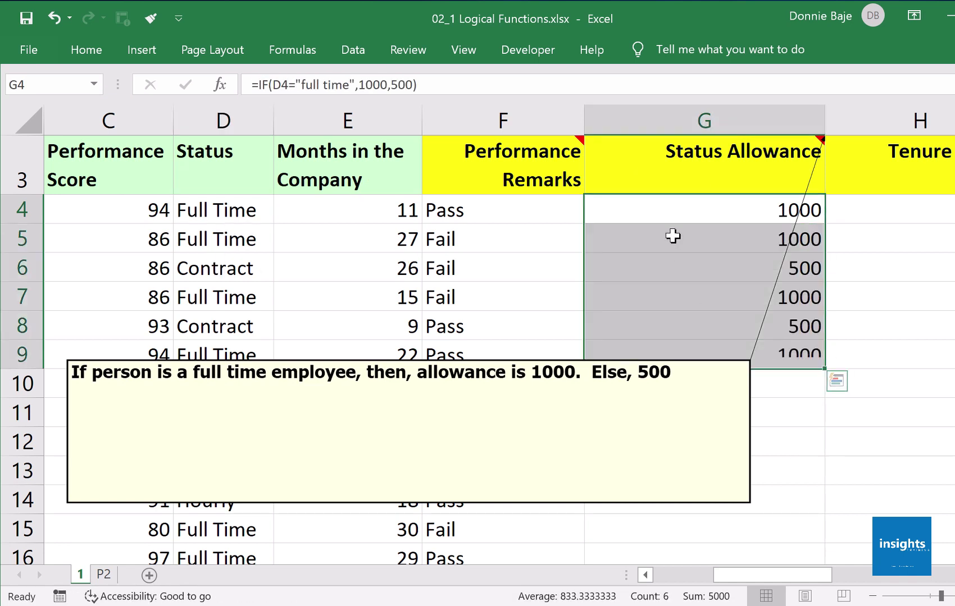
Step: Check the copied formulas in G5 and G6, and fill the Status Allowance formula from G9 down through the remaining employee rows
{"action": "left_click", "coordinate": [673, 236]}
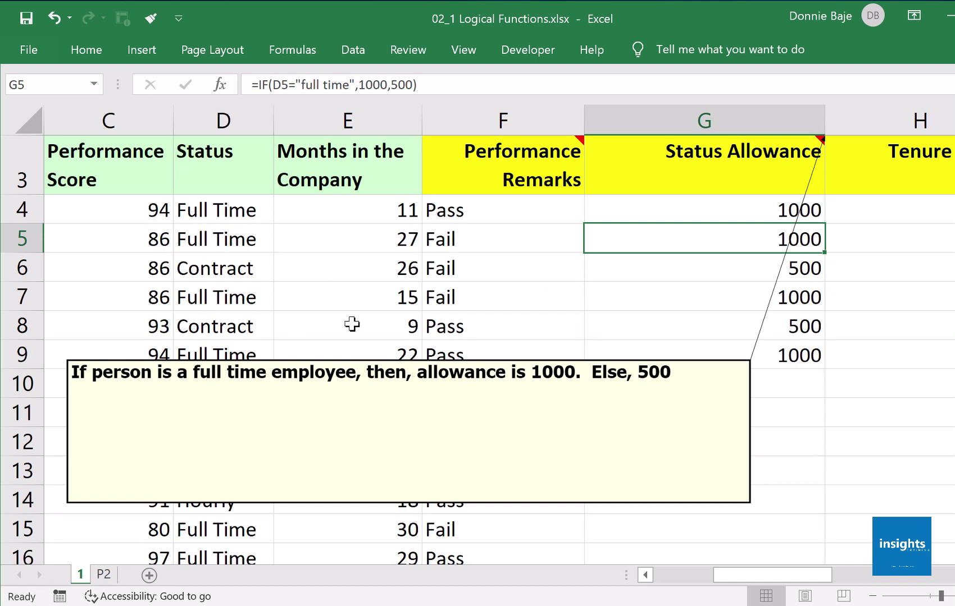
{"action": "left_click", "coordinate": [648, 268]}
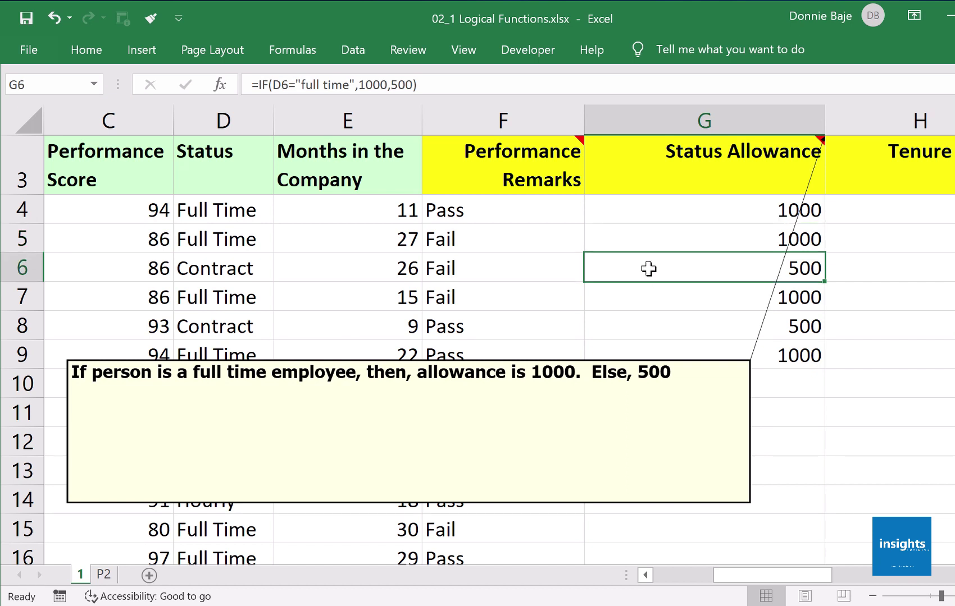
{"action": "double_click", "coordinate": [648, 270]}
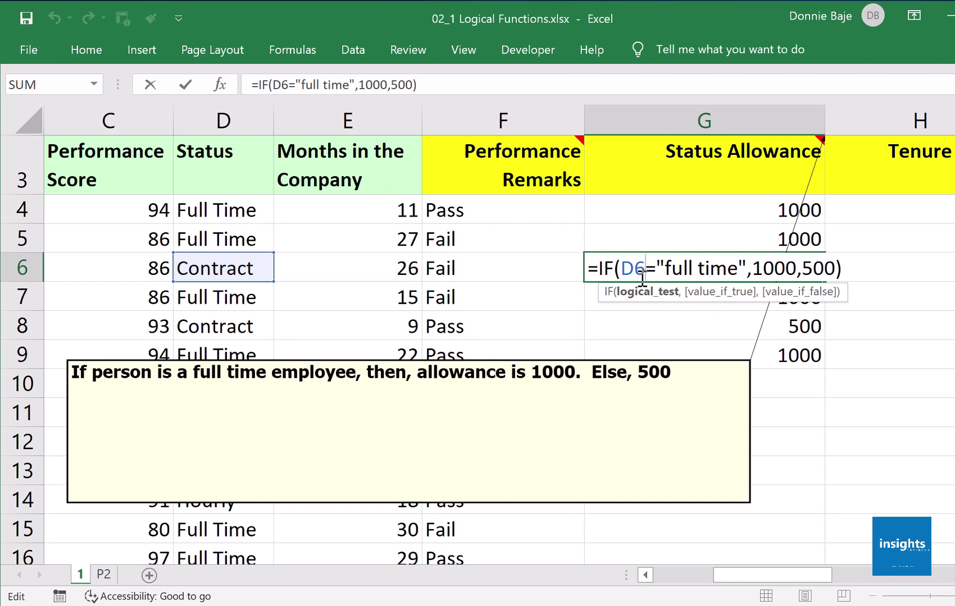
{"action": "key", "text": "Return"}
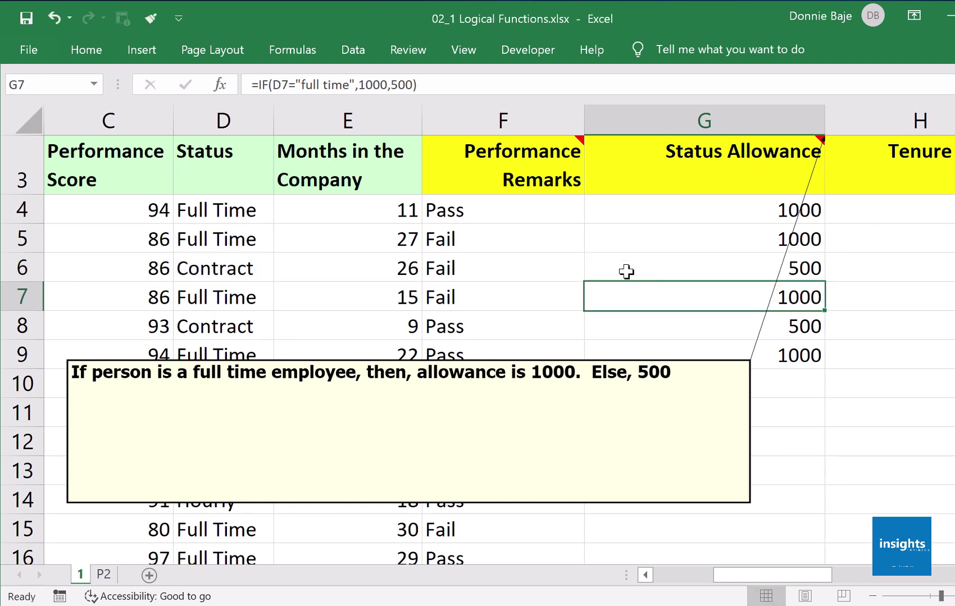
{"action": "left_click", "coordinate": [813, 362]}
{"action": "double_click", "coordinate": [825, 368]}
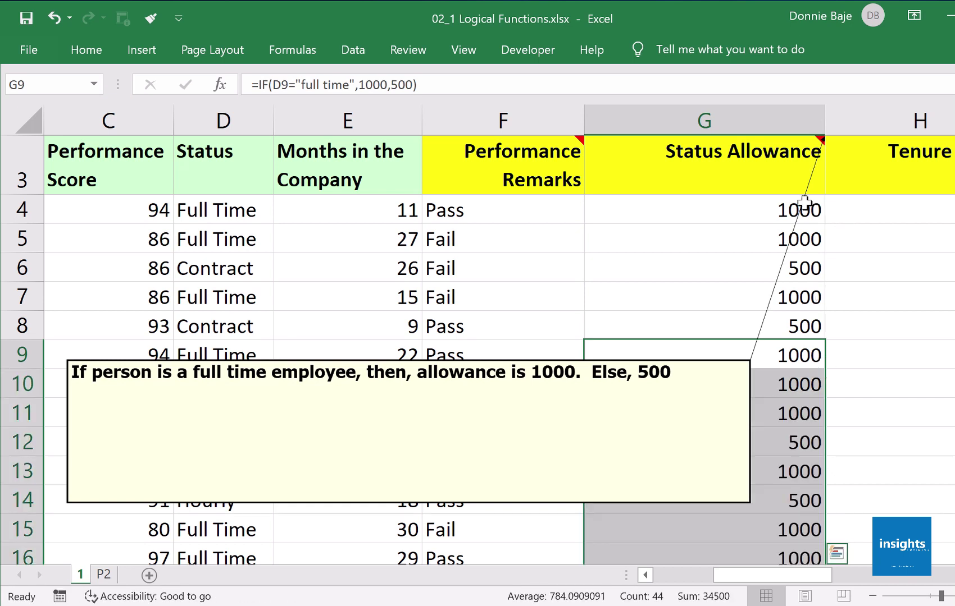
Step: Review the logical test, the value if true and the value if false in the G4 formula
{"action": "left_click", "coordinate": [784, 210]}
{"action": "double_click", "coordinate": [785, 210]}
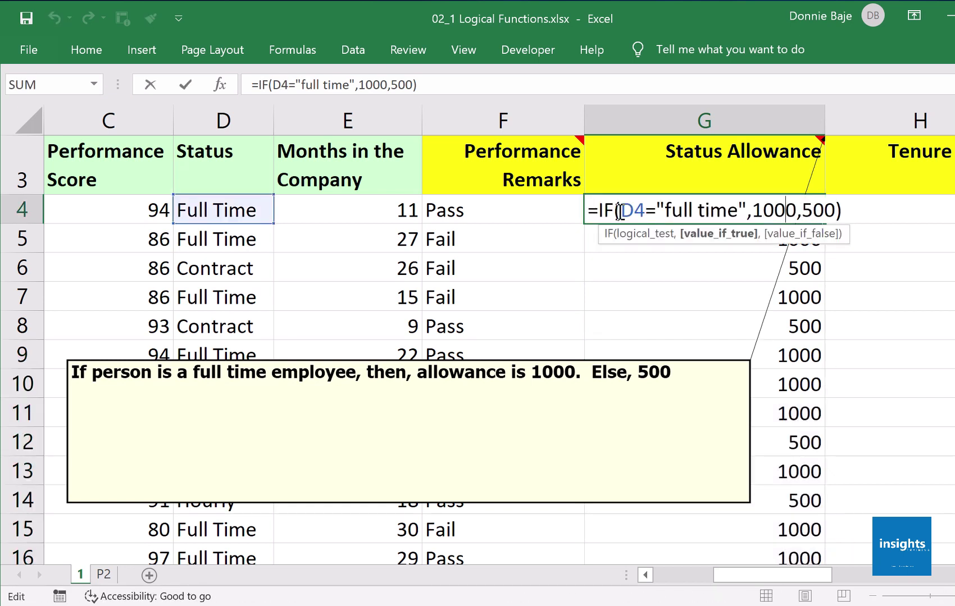
{"action": "left_click_drag", "start_coordinate": [619, 212], "coordinate": [752, 211]}
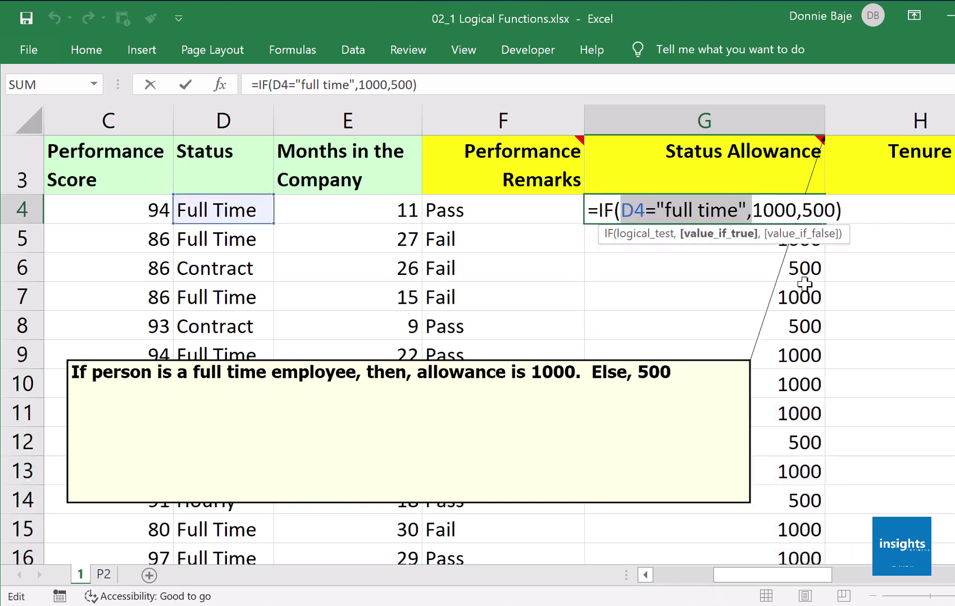
{"action": "double_click", "coordinate": [778, 210]}
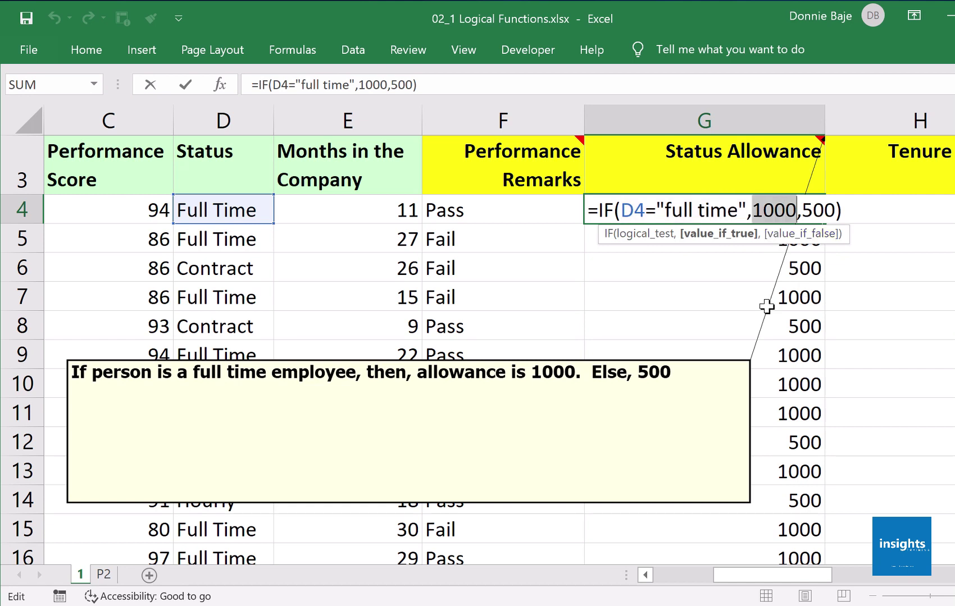
{"action": "double_click", "coordinate": [818, 210]}
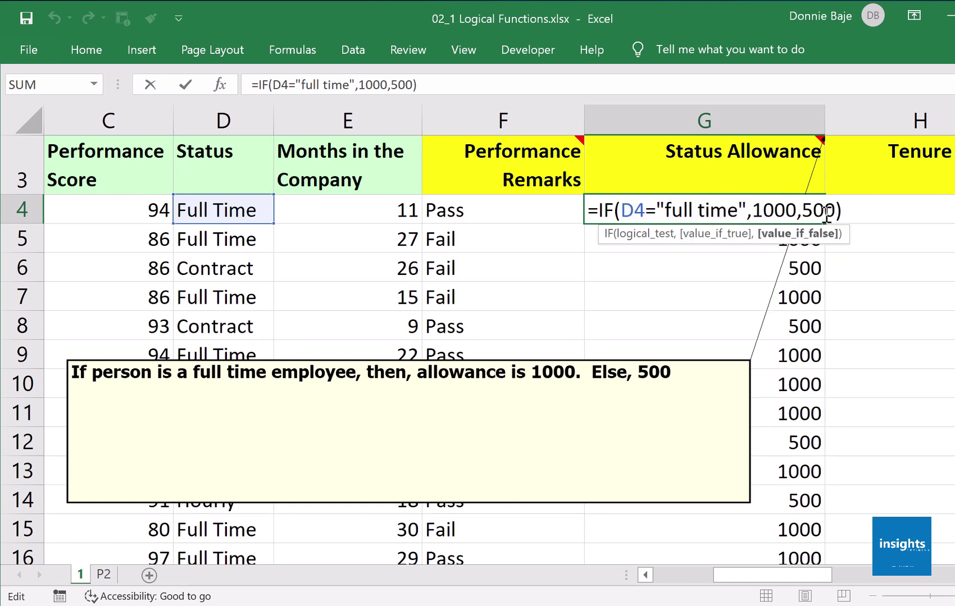
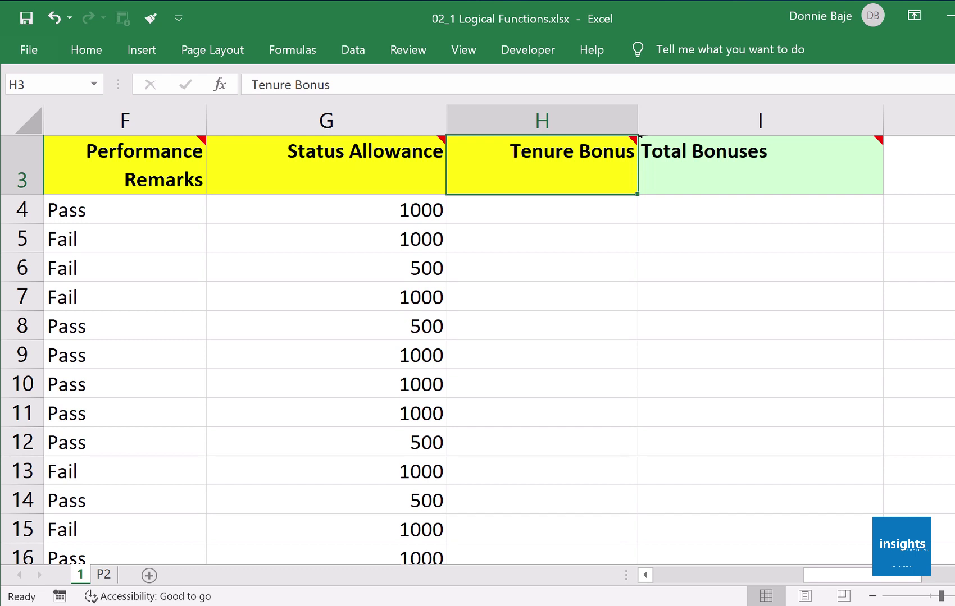
Step: Move the Tenure Bonus comment box over rows 7 to 14 across columns G and H, and select cell H4
{"action": "left_click_drag", "start_coordinate": [636, 340], "coordinate": [379, 397]}
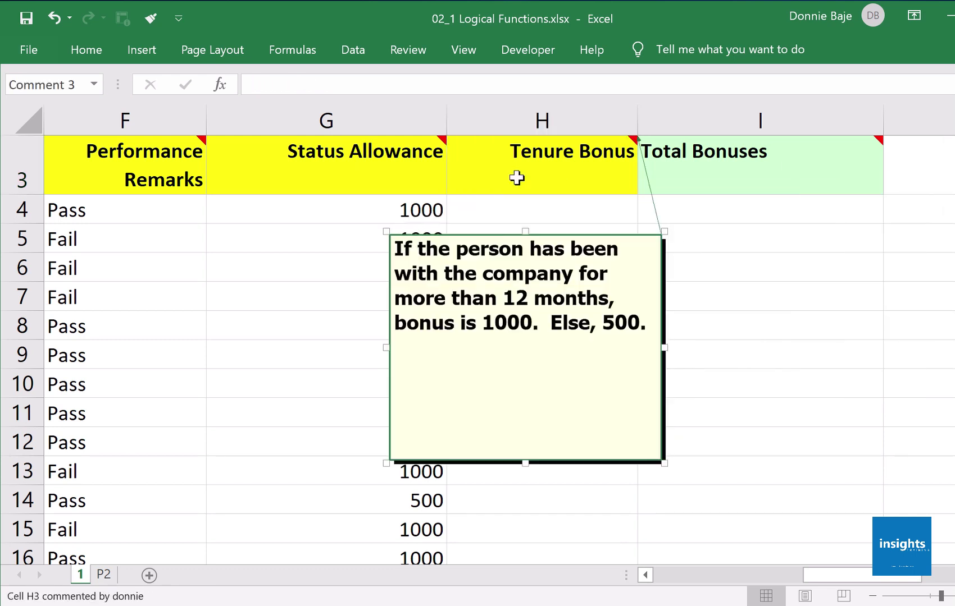
{"action": "left_click_drag", "start_coordinate": [504, 235], "coordinate": [427, 286]}
{"action": "left_click", "coordinate": [490, 212]}
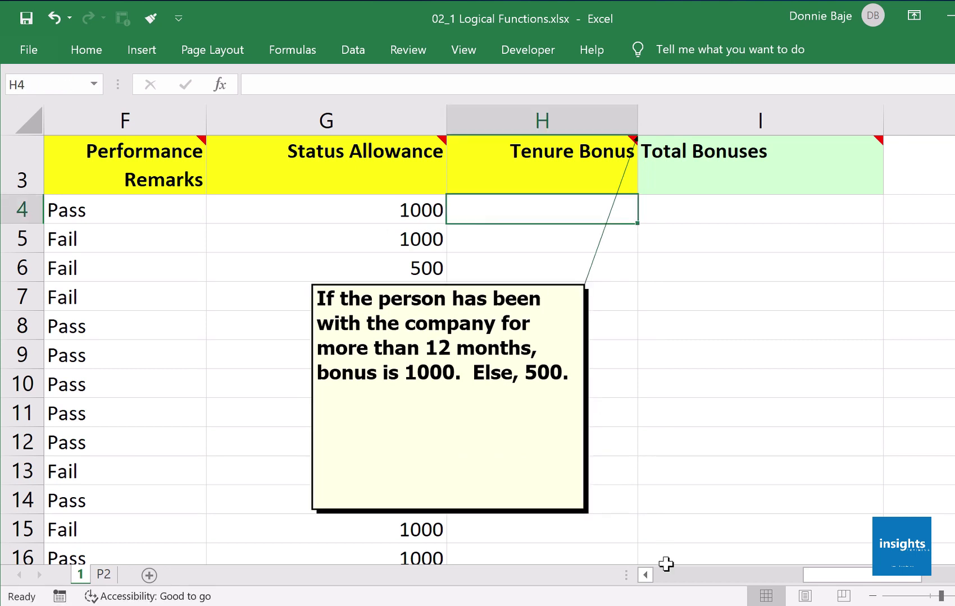
Step: Start an IF formula in H4 whose logical test refers to the months in the company in E4
{"action": "left_click", "coordinate": [646, 575]}
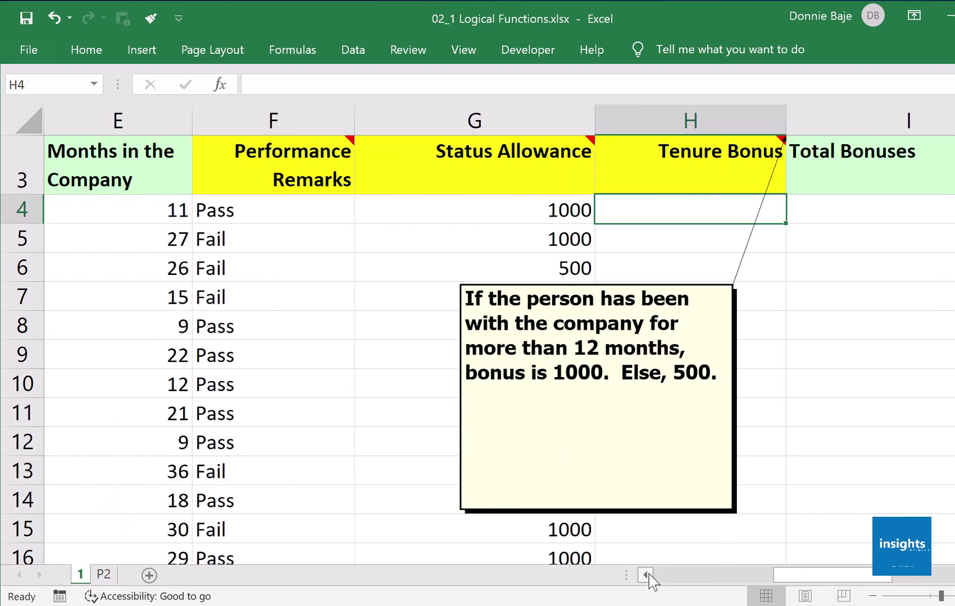
{"action": "type", "text": "="}
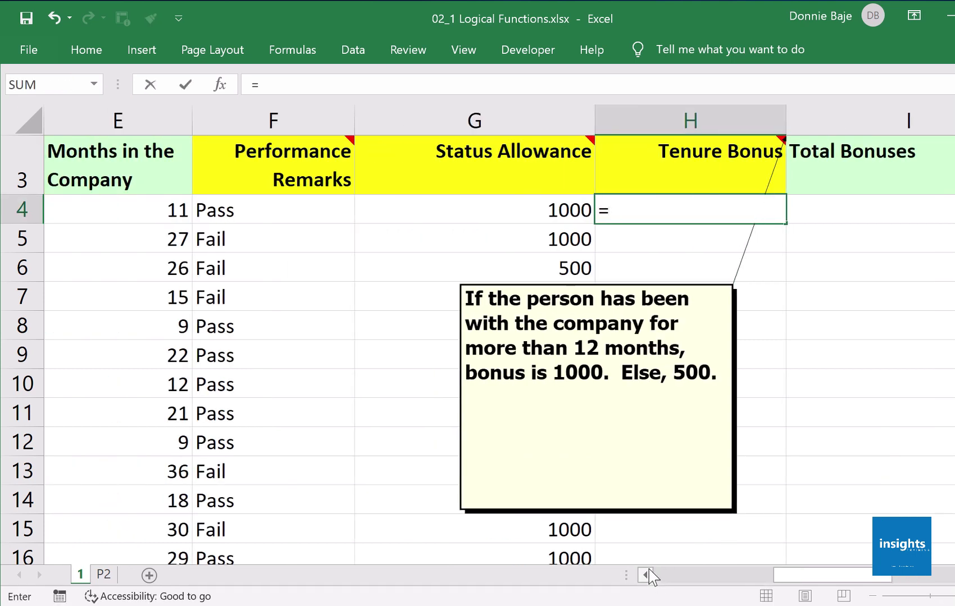
{"action": "type", "text": "IF("}
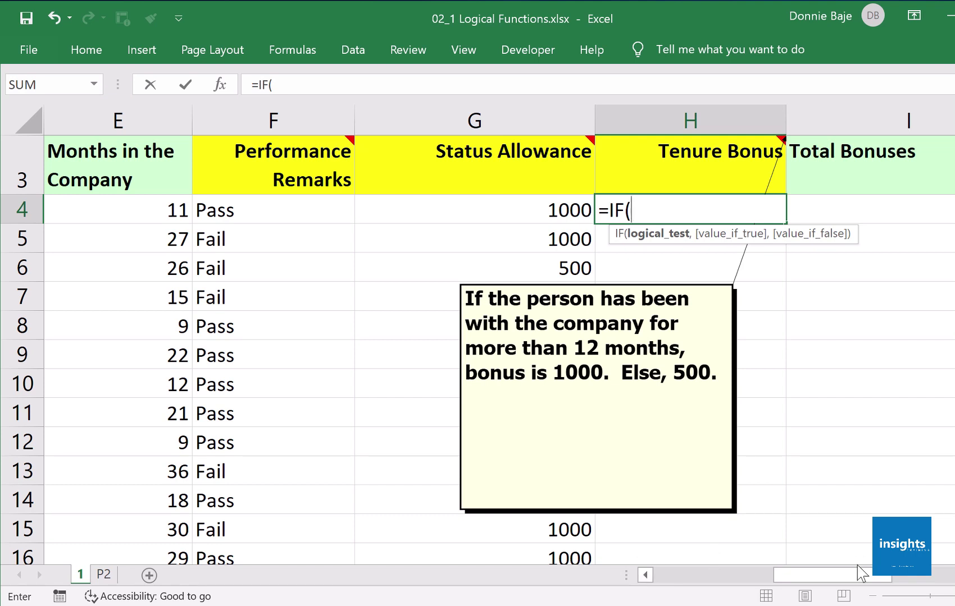
{"action": "left_click_drag", "start_coordinate": [847, 579], "coordinate": [719, 586]}
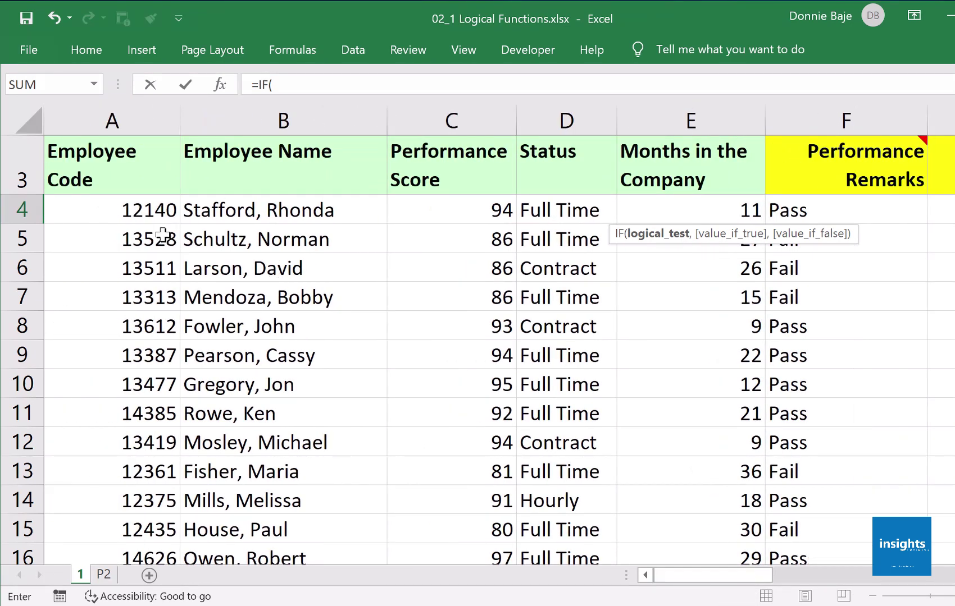
{"action": "left_click", "coordinate": [157, 216]}
{"action": "left_click", "coordinate": [264, 210]}
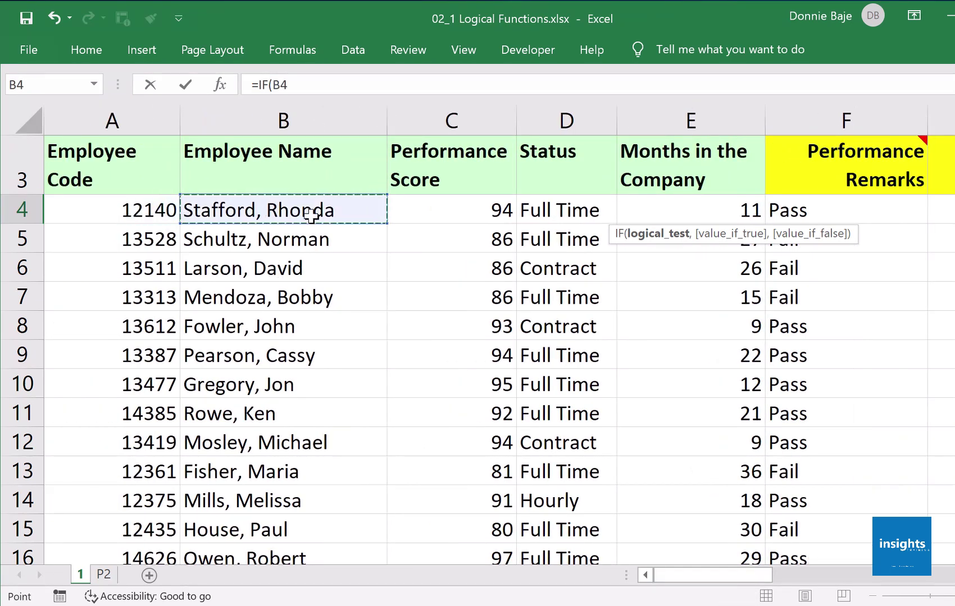
{"action": "left_click", "coordinate": [431, 212]}
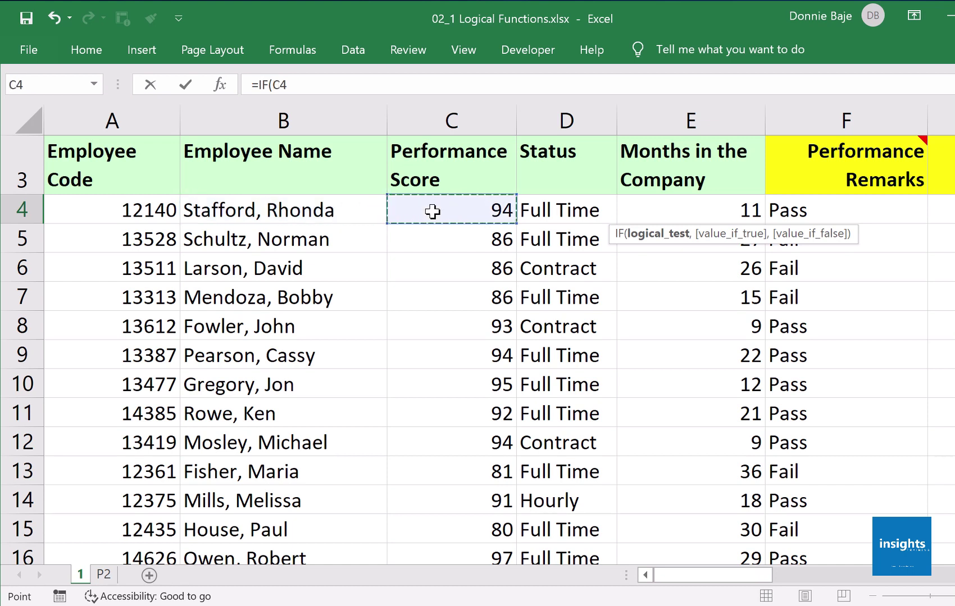
{"action": "left_click", "coordinate": [574, 205]}
{"action": "left_click", "coordinate": [647, 216]}
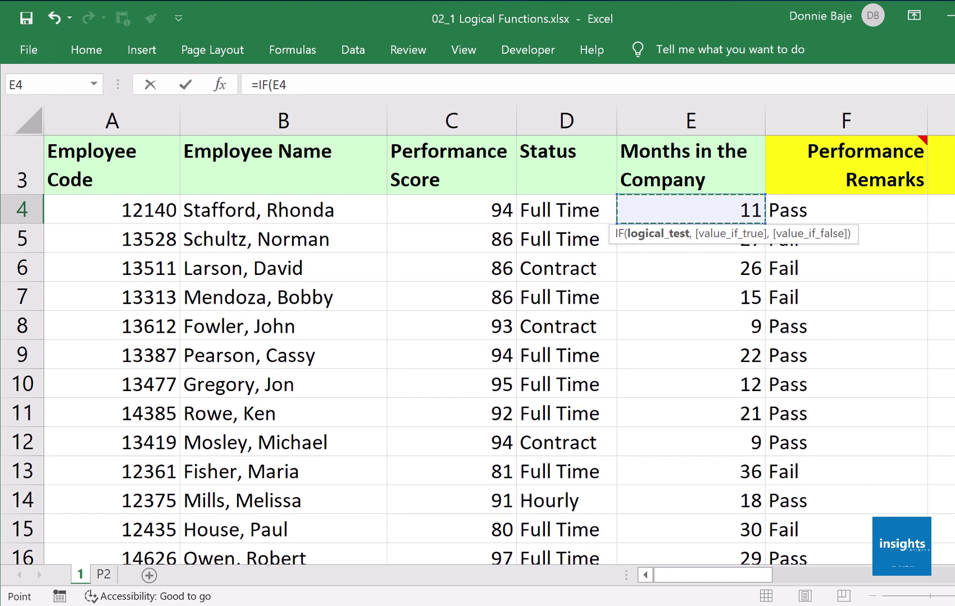
{"action": "scroll", "coordinate": [498, 337], "scroll_direction": "right", "scroll_amount": 10}
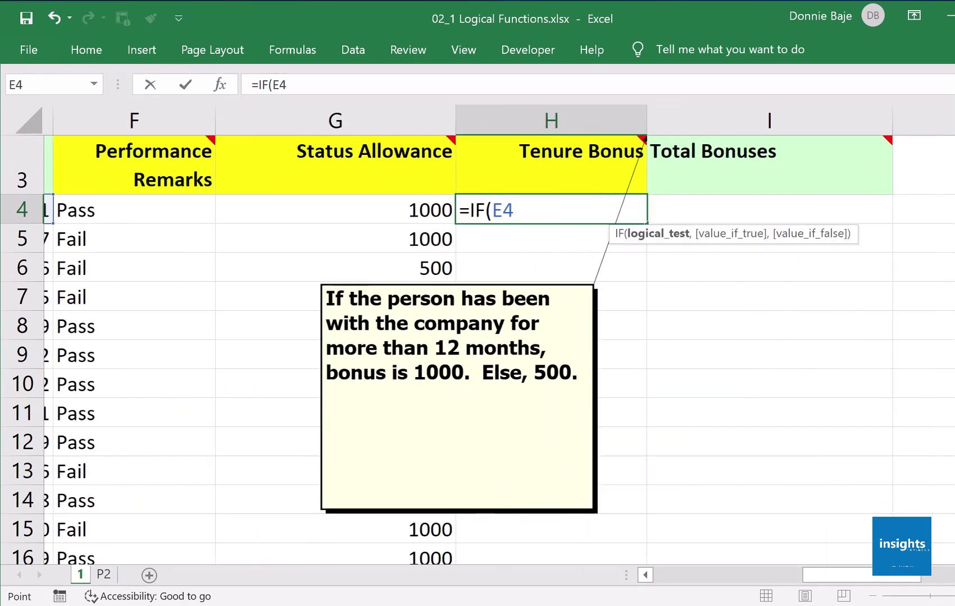
Step: Complete the H4 formula with the test E4>12, 1000 as the value if true and 500 as the value if false
{"action": "type", "text": ">12,"}
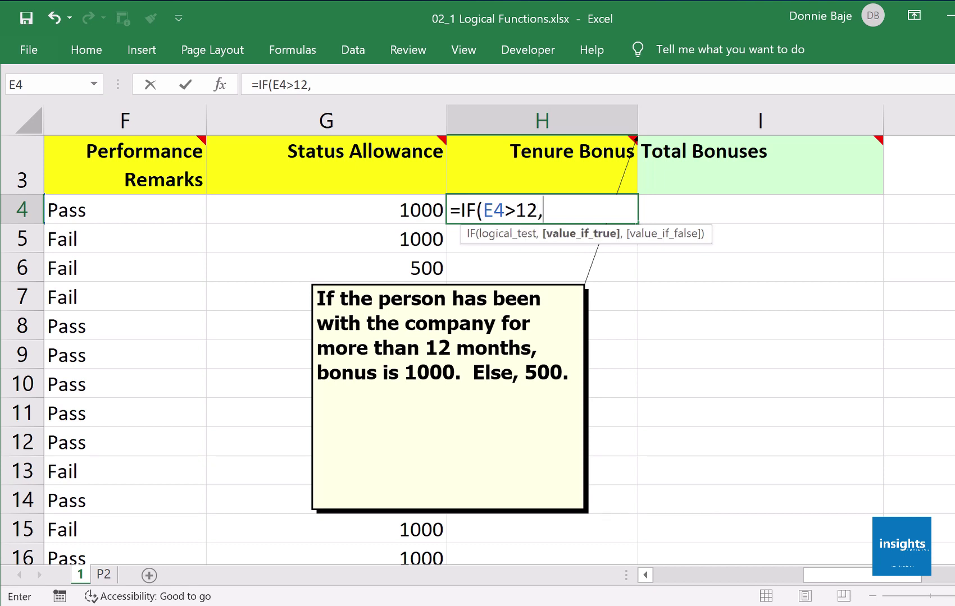
{"action": "type", "text": "1000,"}
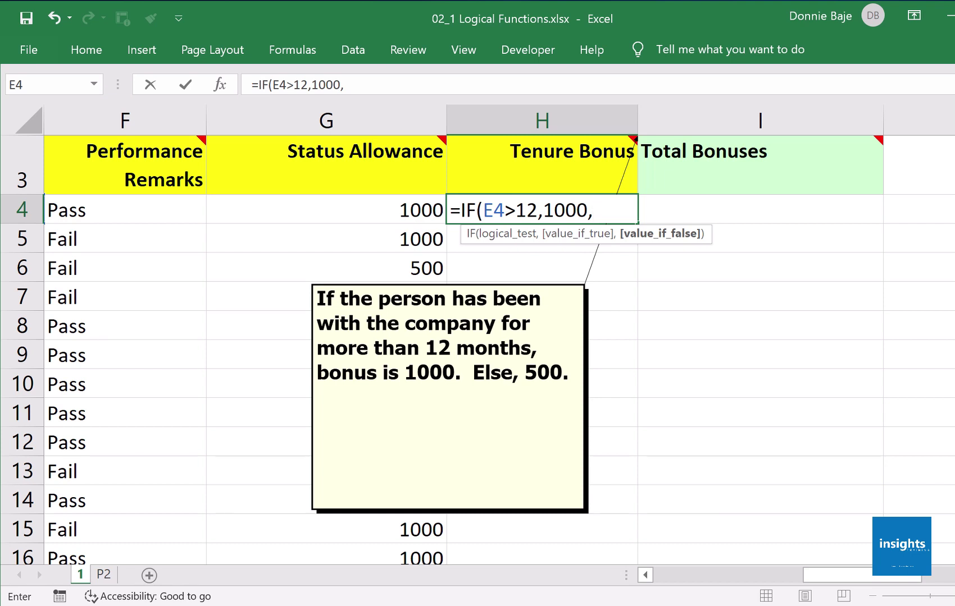
{"action": "type", "text": "500)"}
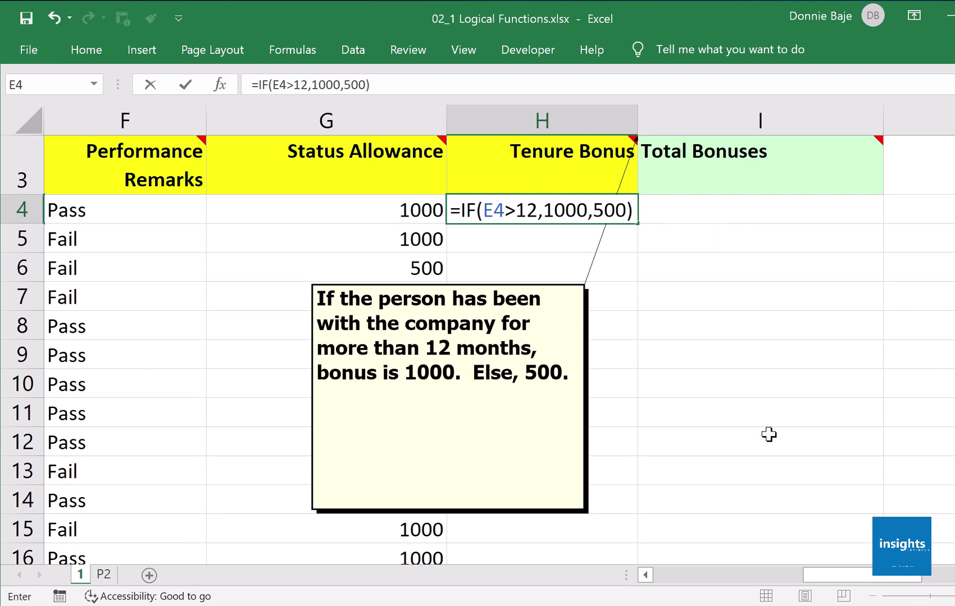
Step: Review the three arguments of the Tenure Bonus formula, enter it in H4 and reselect that cell
{"action": "left_click_drag", "start_coordinate": [483, 211], "coordinate": [538, 212]}
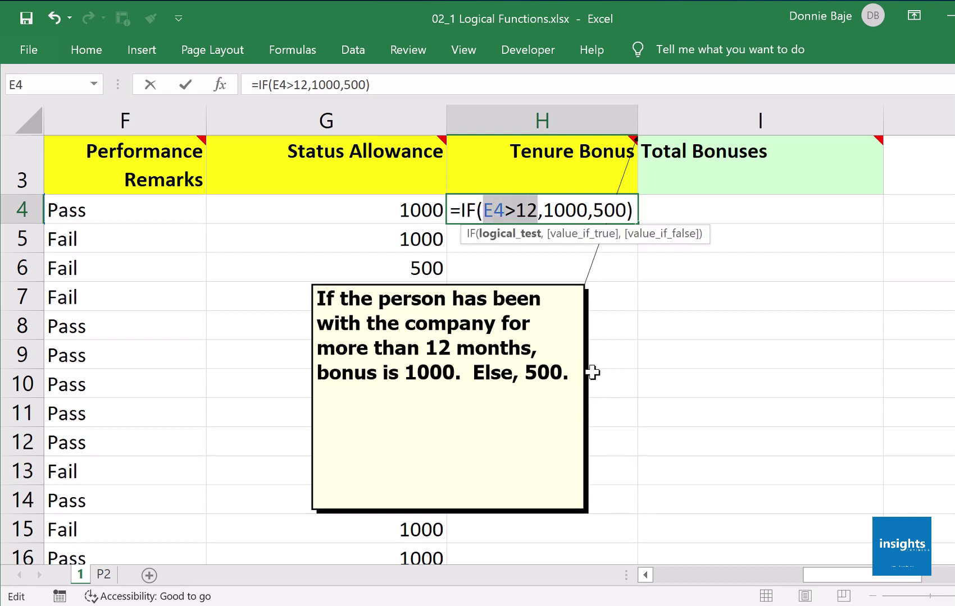
{"action": "double_click", "coordinate": [573, 210]}
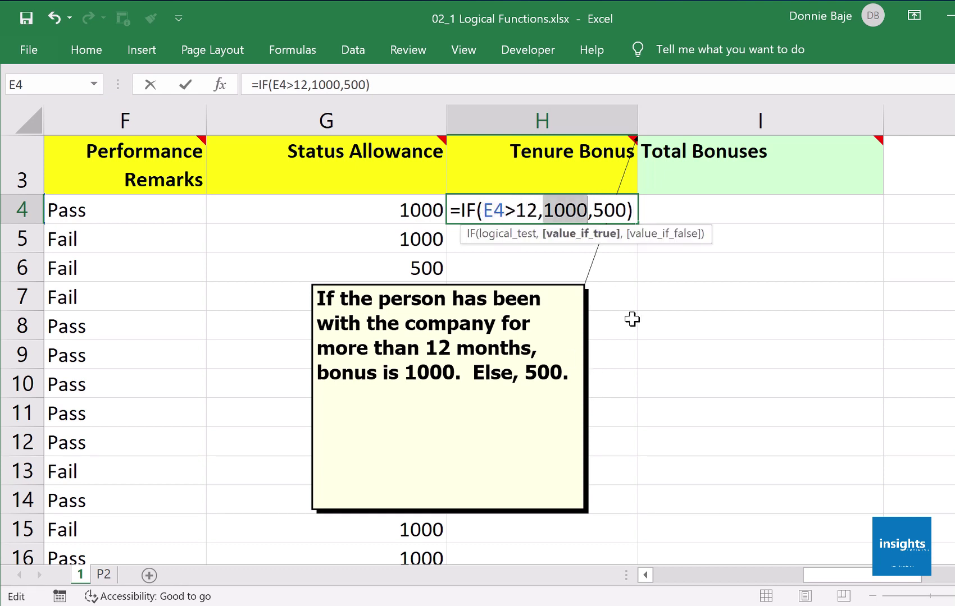
{"action": "double_click", "coordinate": [608, 210]}
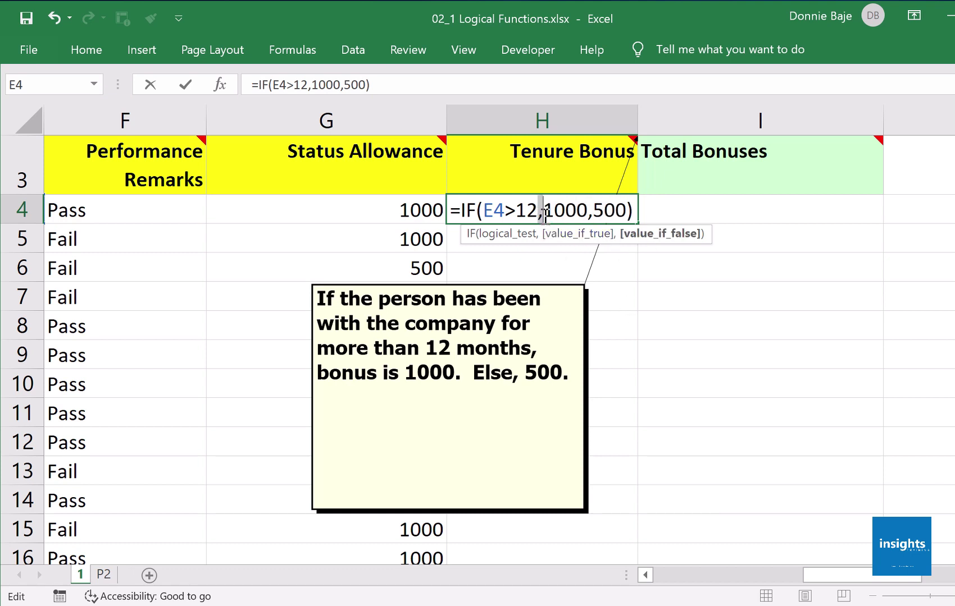
{"action": "left_click", "coordinate": [588, 210]}
{"action": "left_click", "coordinate": [632, 209]}
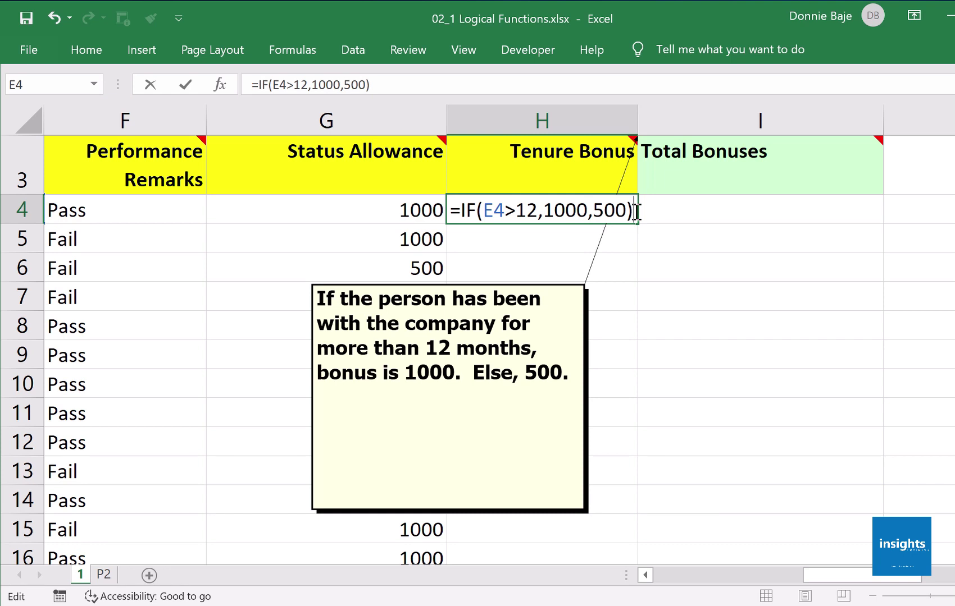
{"action": "key", "text": "Return"}
{"action": "left_click", "coordinate": [633, 212]}
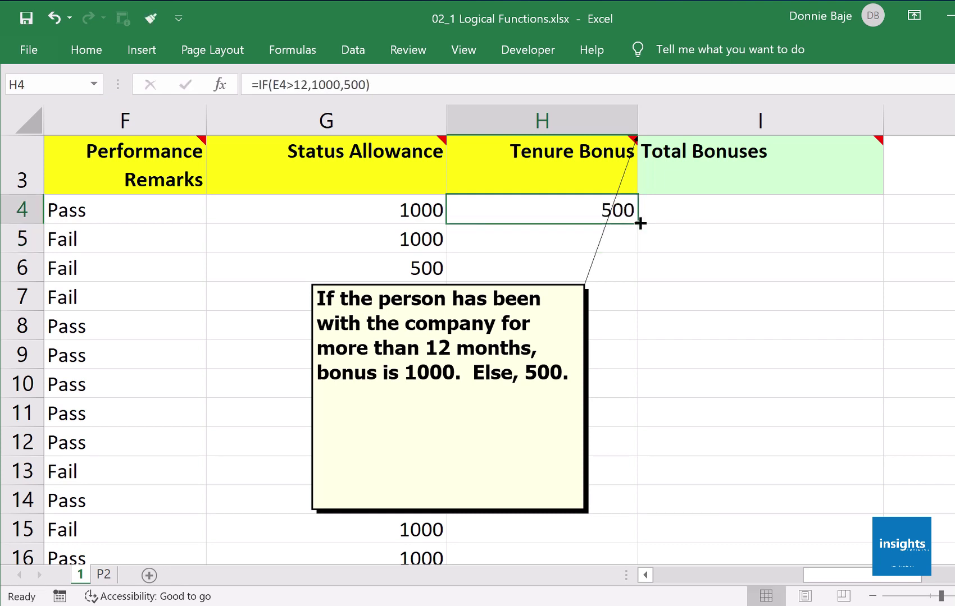
Step: Fill the Tenure Bonus formula from H4 down the column and hide the comment on the Tenure Bonus header
{"action": "double_click", "coordinate": [638, 223]}
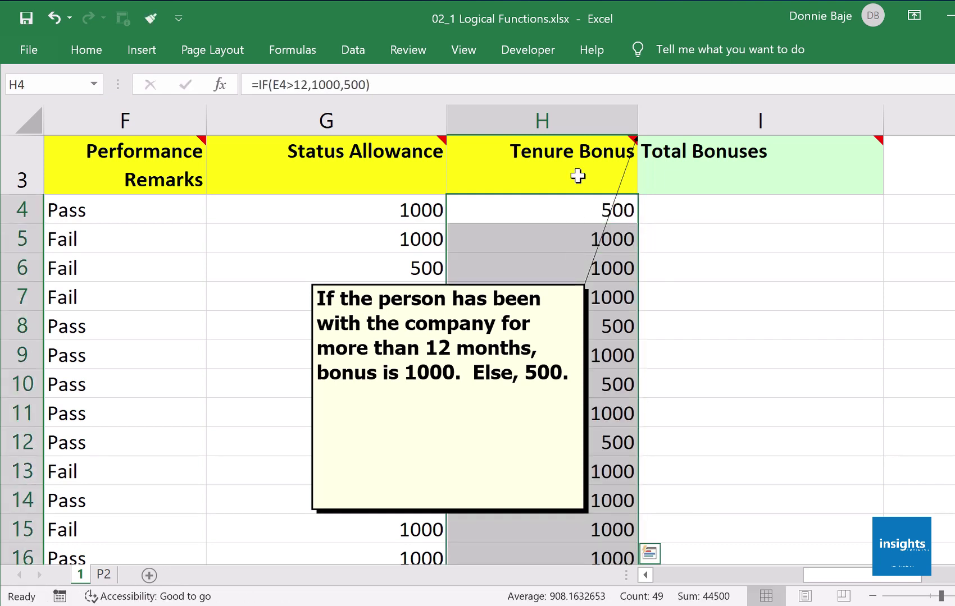
{"action": "right_click", "coordinate": [578, 178]}
{"action": "left_click", "coordinate": [637, 554]}
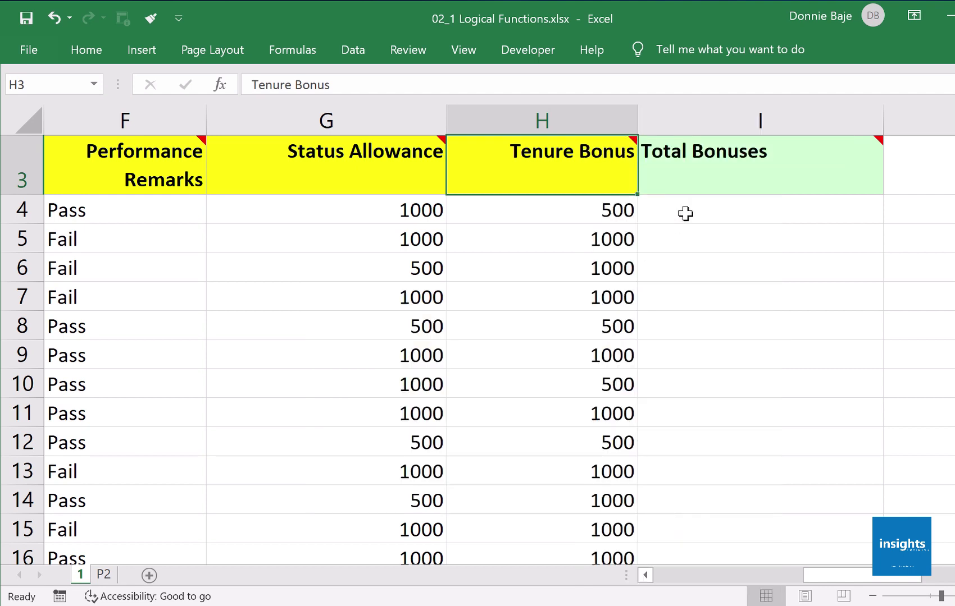
Step: Read the comment on the Total Bonuses header and start a SUM formula in I4
{"action": "left_click", "coordinate": [685, 214]}
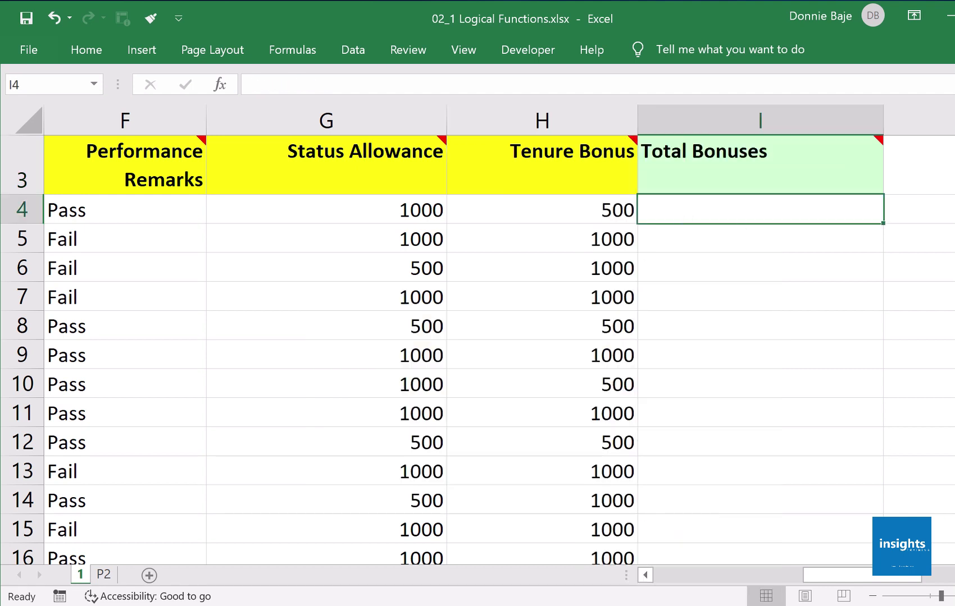
{"action": "scroll", "coordinate": [571, 235], "scroll_direction": "right", "scroll_amount": 2}
{"action": "mouse_move", "coordinate": [525, 177]}
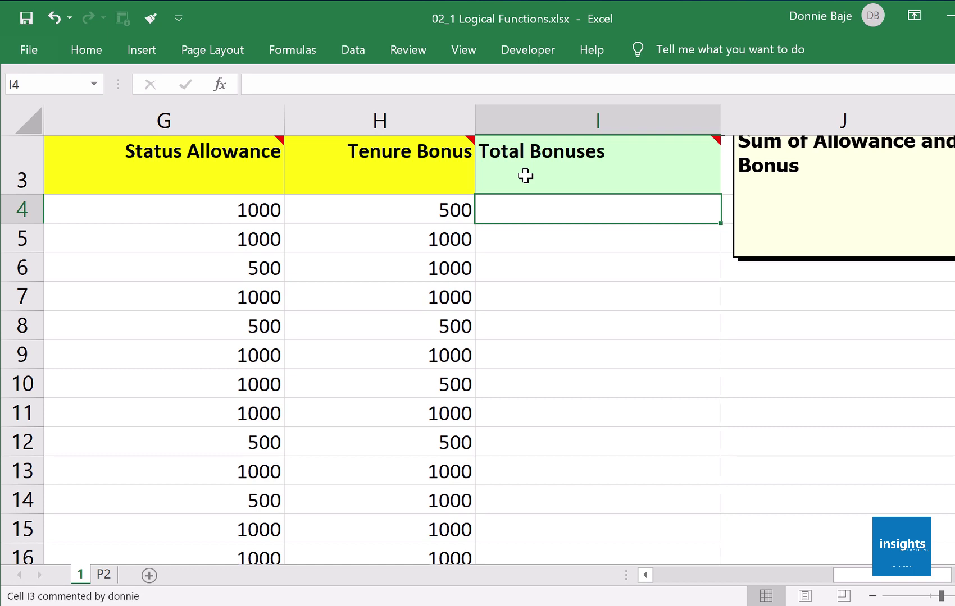
{"action": "type", "text": "="}
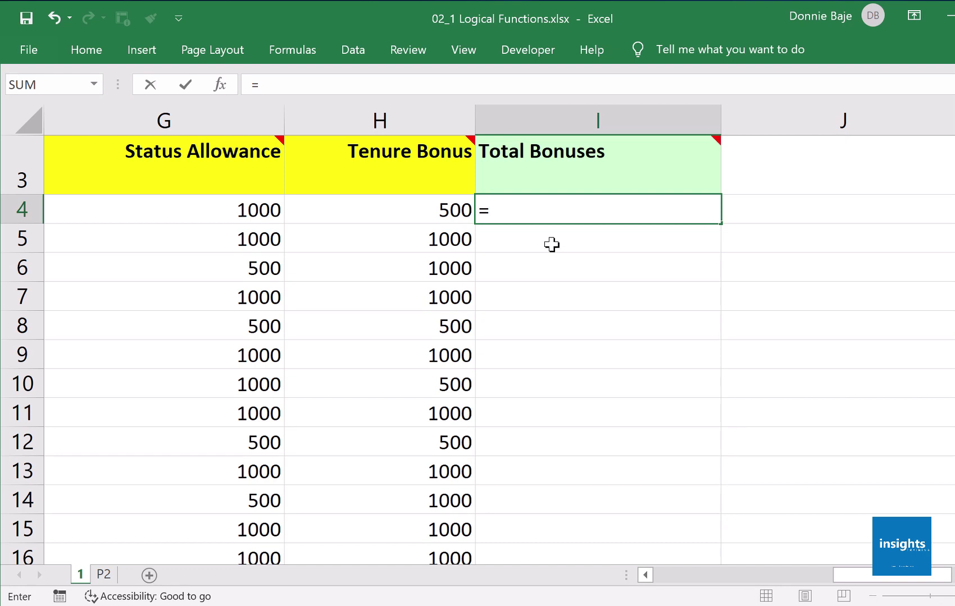
{"action": "type", "text": "SUM("}
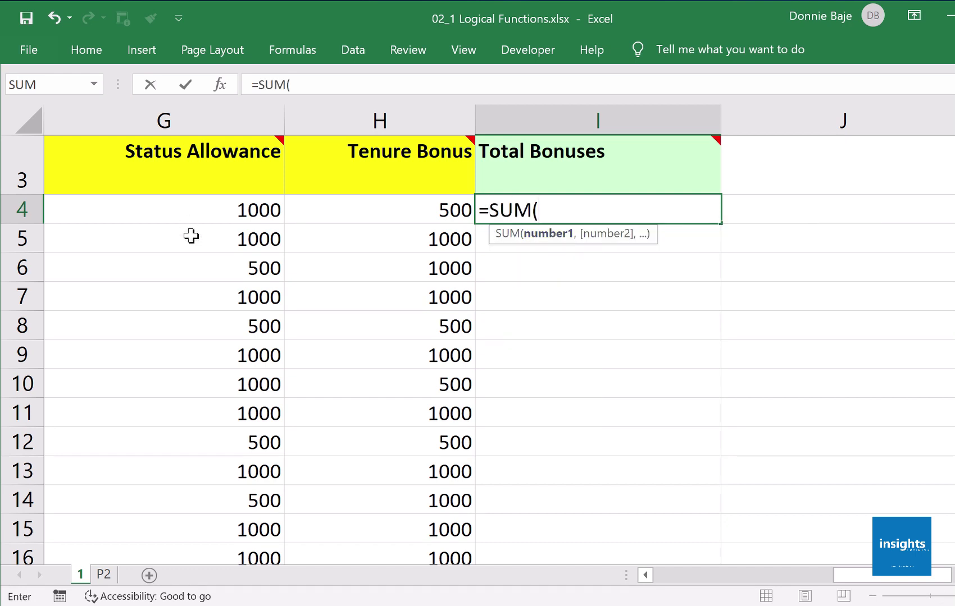
Step: Complete the SUM formula in I4 with the range G4:H4 covering the status allowance and tenure bonus, and enter it
{"action": "left_click_drag", "start_coordinate": [192, 211], "coordinate": [330, 211]}
{"action": "left_click", "coordinate": [645, 575]}
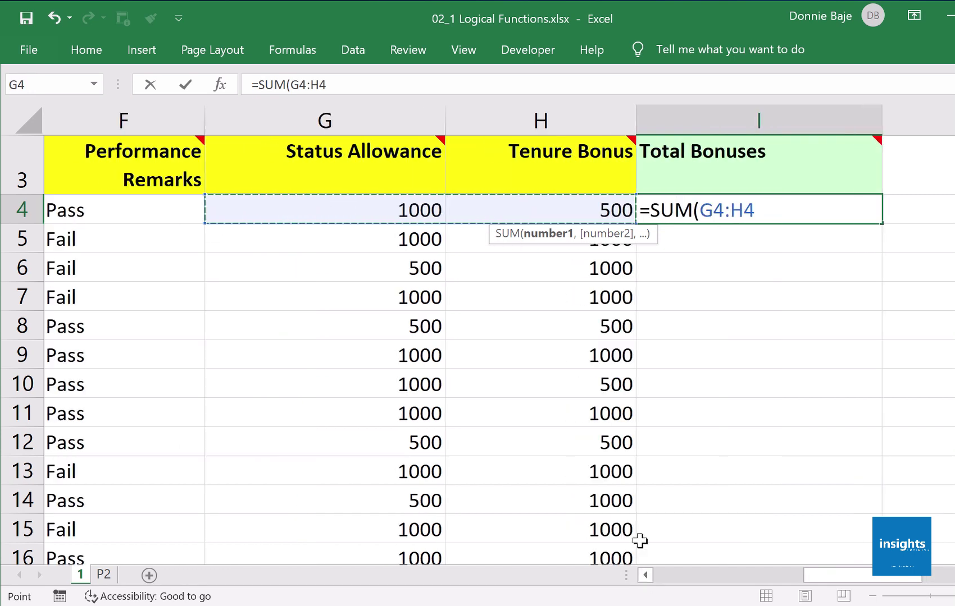
{"action": "left_click", "coordinate": [406, 206]}
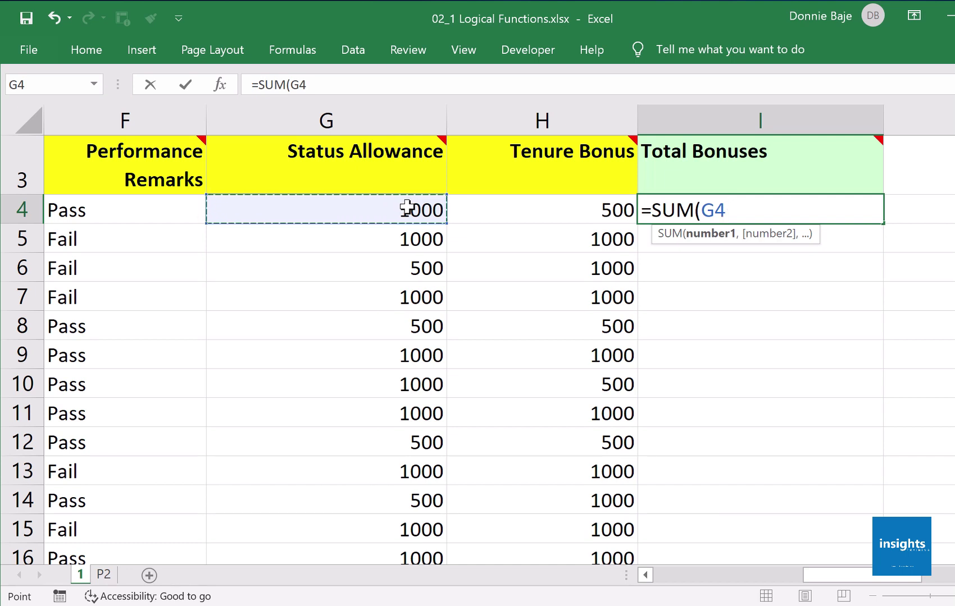
{"action": "left_click_drag", "start_coordinate": [406, 208], "coordinate": [528, 203]}
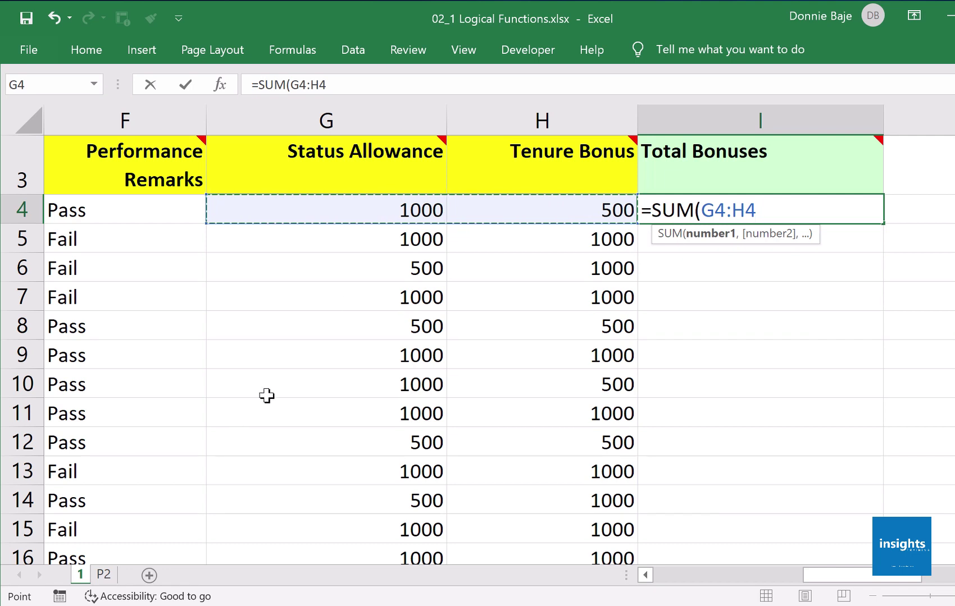
{"action": "left_click", "coordinate": [347, 206]}
{"action": "left_click_drag", "start_coordinate": [458, 193], "coordinate": [523, 215]}
{"action": "type", "text": ")"}
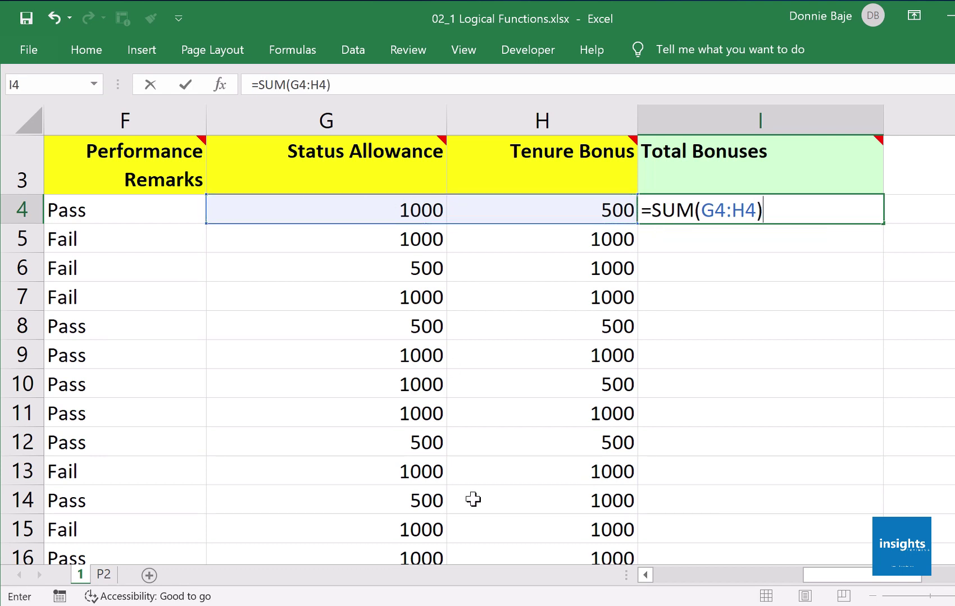
{"action": "key", "text": "Return"}
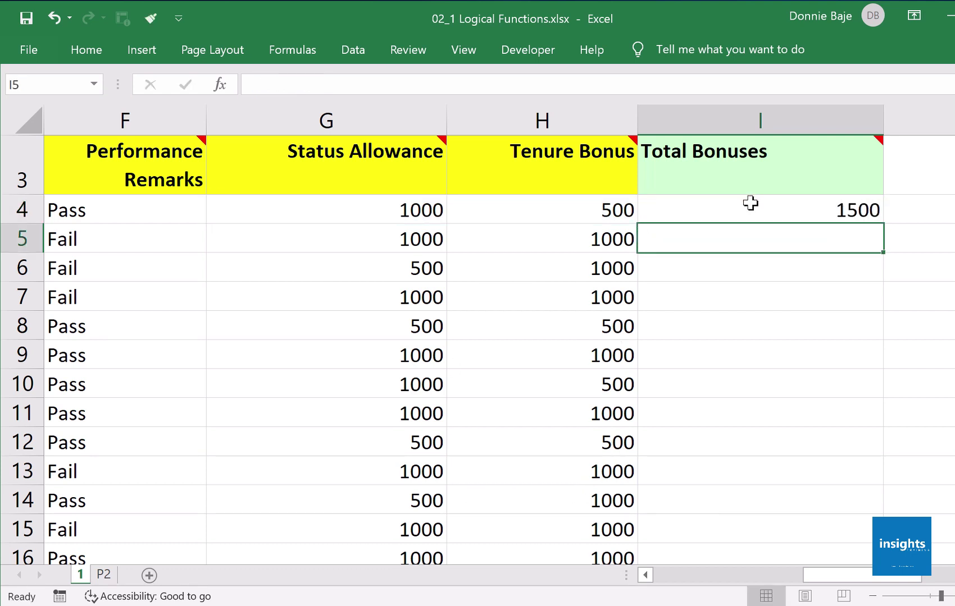
Step: Check the status allowance and tenure bonus cells in row 4, and fill the I4 formula down the Total Bonuses column
{"action": "left_click", "coordinate": [411, 213]}
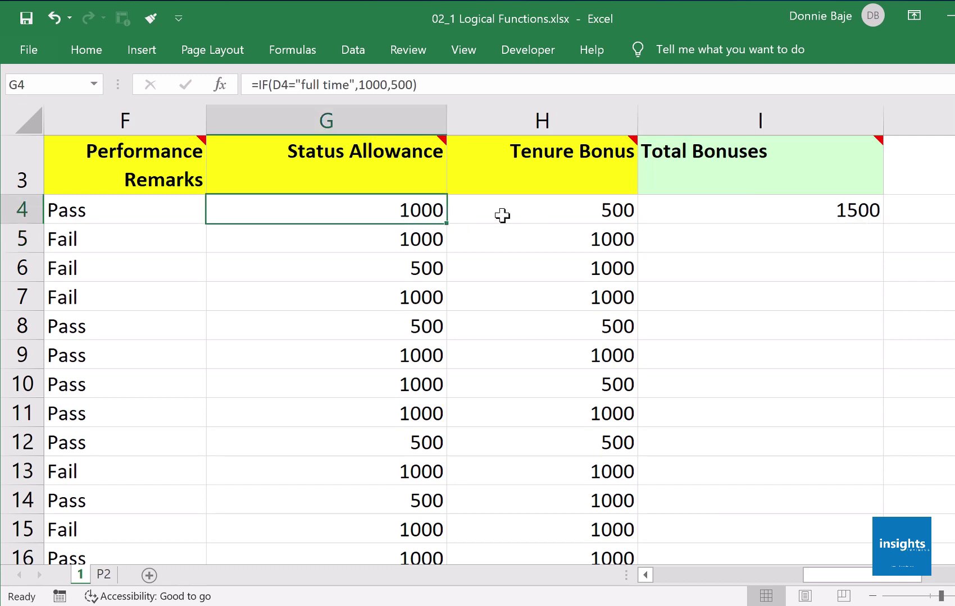
{"action": "left_click", "coordinate": [612, 220]}
{"action": "left_click", "coordinate": [760, 209]}
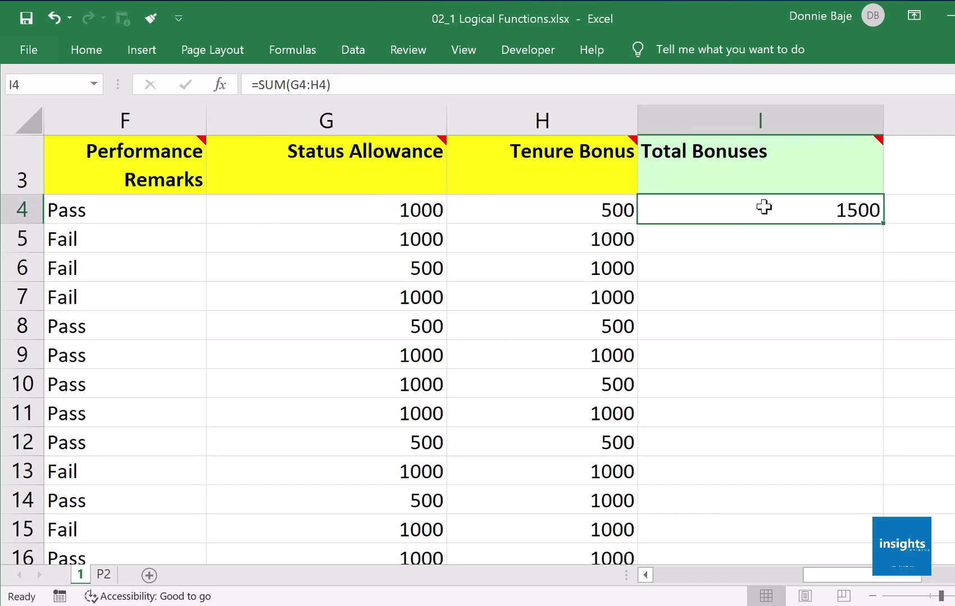
{"action": "double_click", "coordinate": [886, 226]}
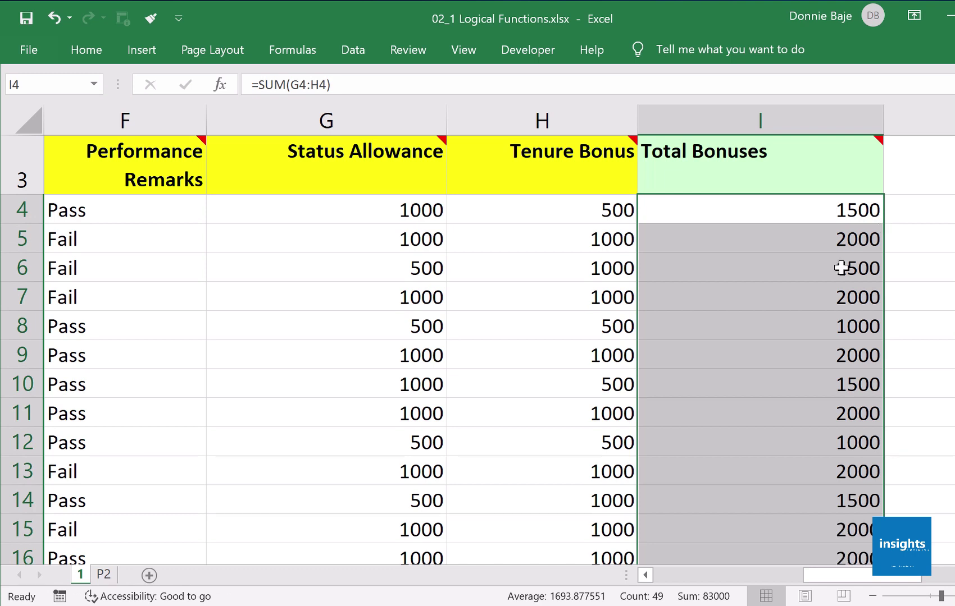
Step: Check the Total Bonuses formulas in I6 and I4, and return to the employee data in columns B to F
{"action": "left_click", "coordinate": [836, 271]}
{"action": "left_click", "coordinate": [813, 205]}
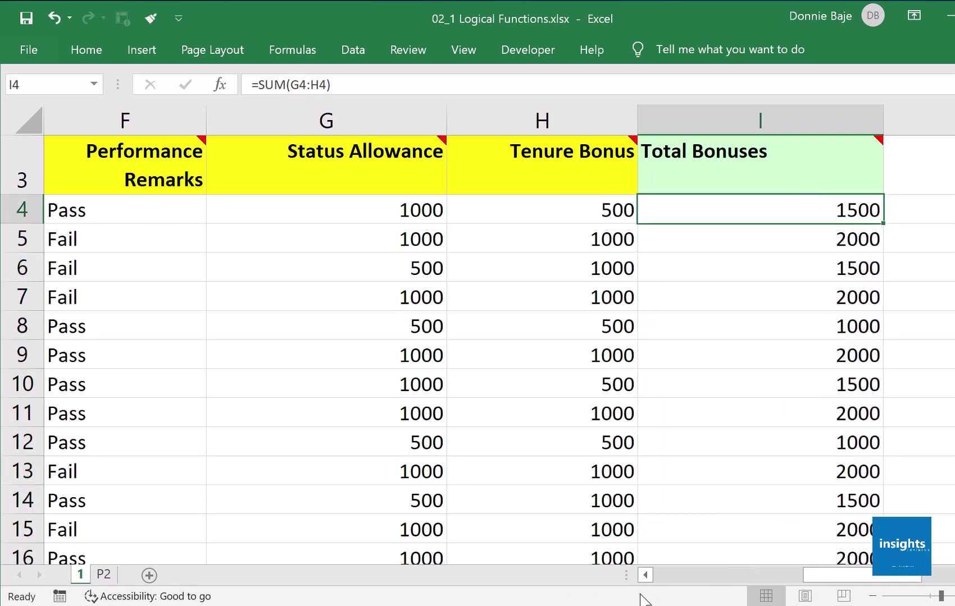
{"action": "left_click", "coordinate": [645, 575]}
{"action": "left_click", "coordinate": [648, 579]}
{"action": "left_click", "coordinate": [648, 580]}
{"action": "left_click", "coordinate": [648, 579]}
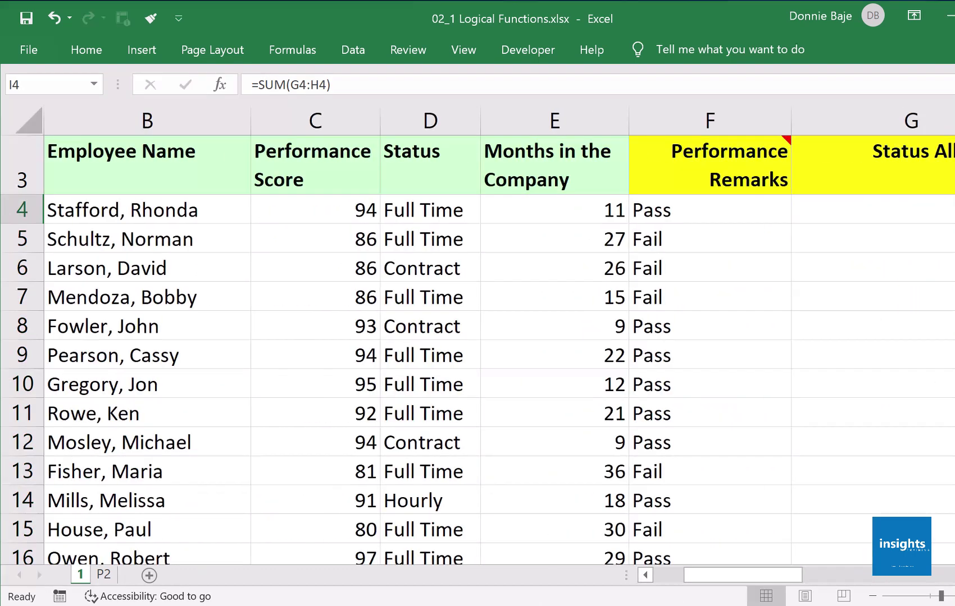